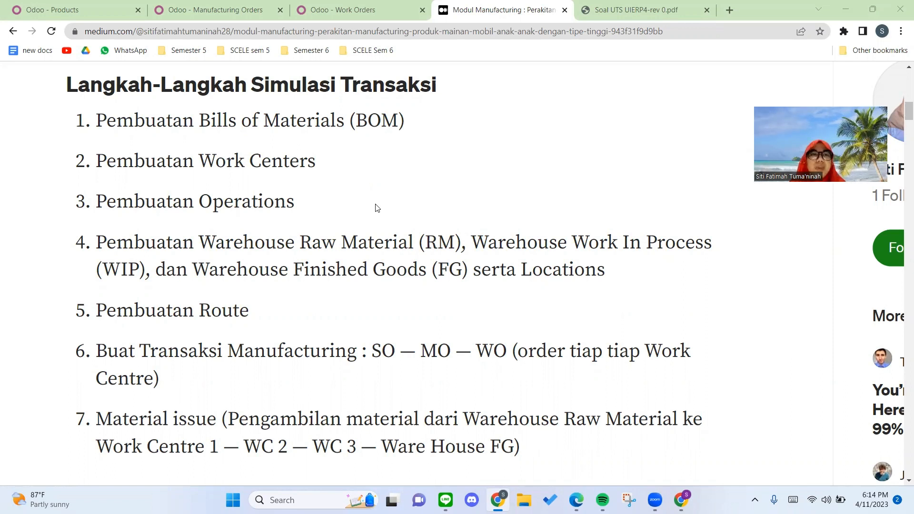
Step: Switch to the Odoo product list and open the inventory settings of the product Mobil Mainan Tipe Tinggi
left_click(88, 5)
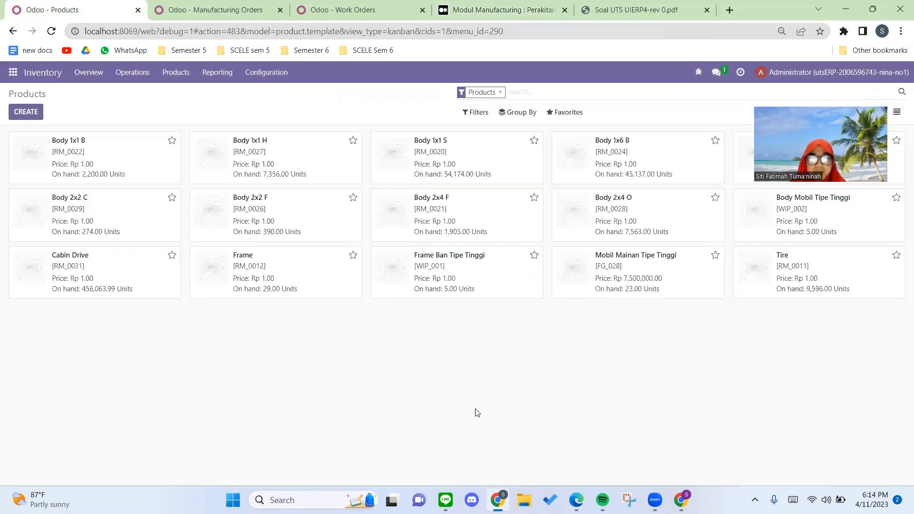
left_click(605, 260)
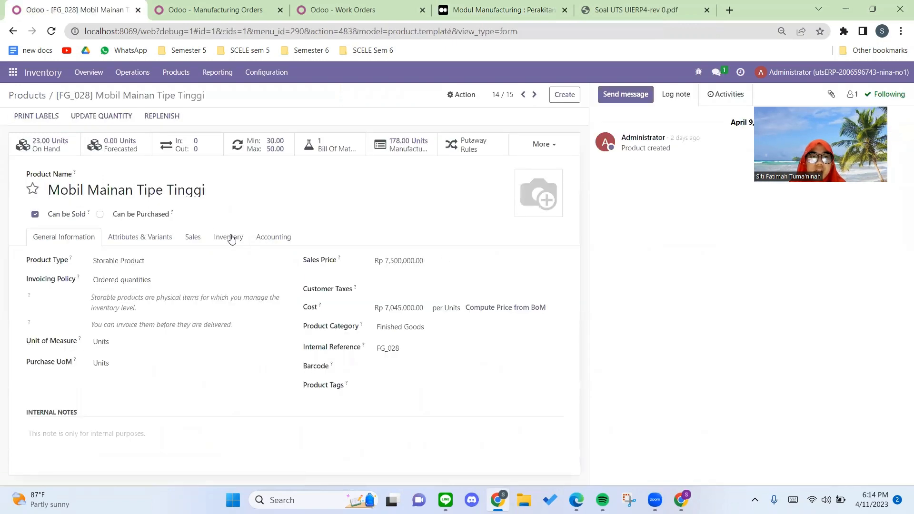
left_click(221, 238)
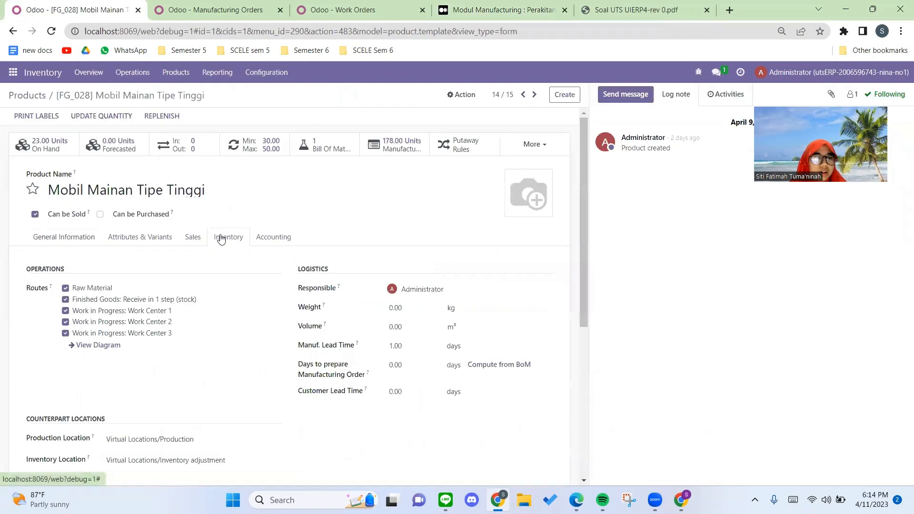
Step: Generate the product's route diagram for the Raw Material, Work in Progress and Finished Goods warehouses
left_click(95, 346)
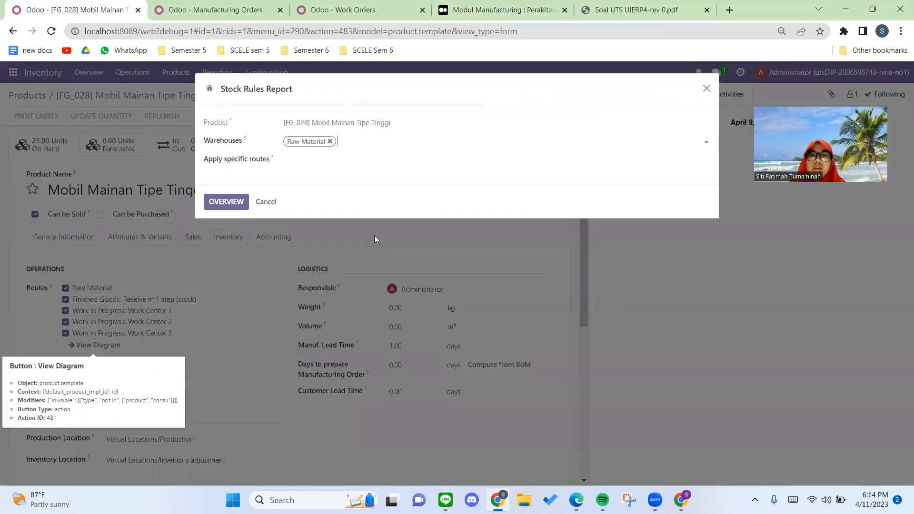
left_click(352, 143)
left_click(363, 156)
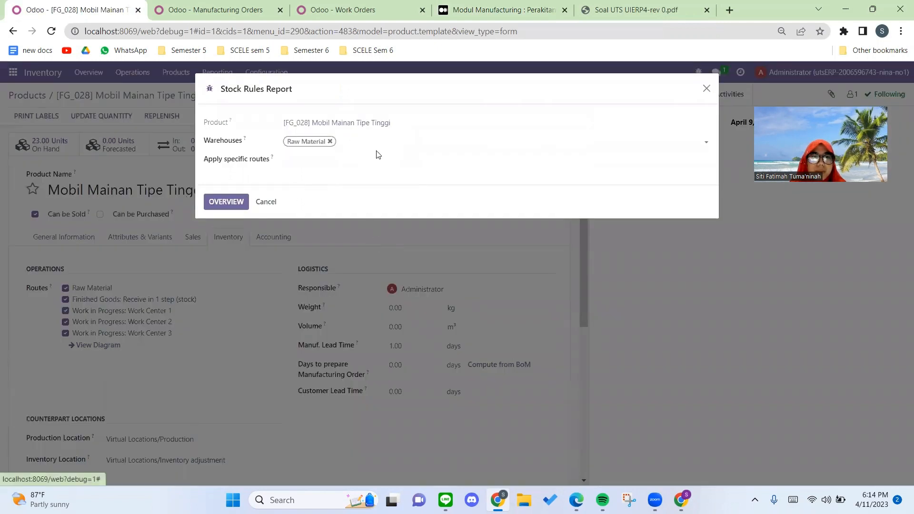
left_click(410, 142)
left_click(429, 156)
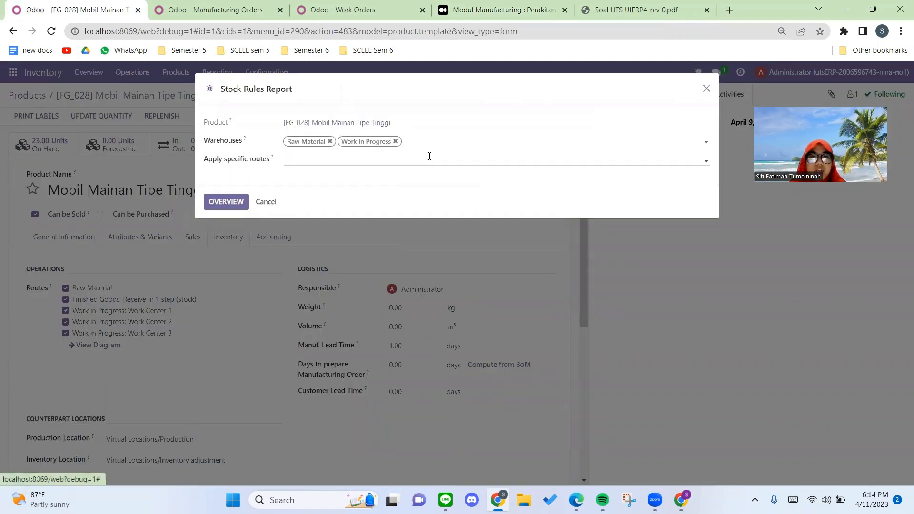
left_click(247, 202)
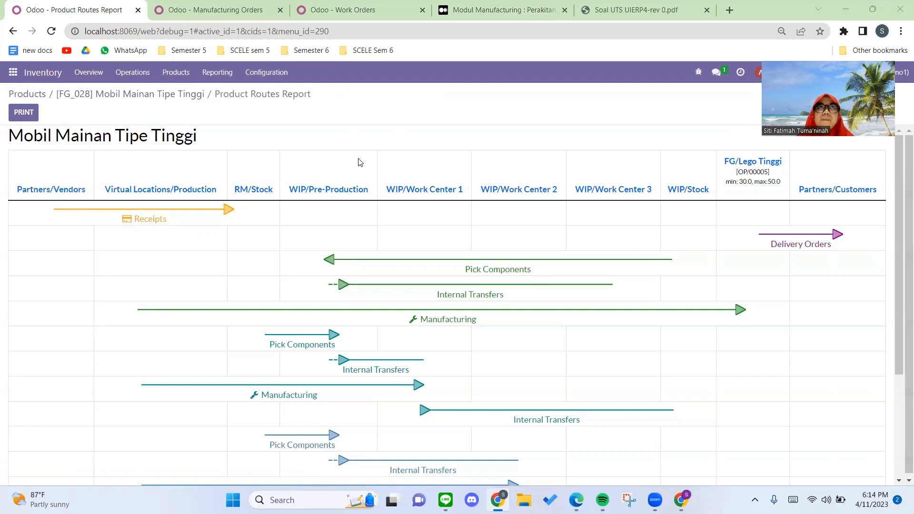
Step: Examine the routes report for the receipt, component picking, internal transfer, manufacturing and delivery rules between locations, including the legend
scroll(355, 255, "down", 1)
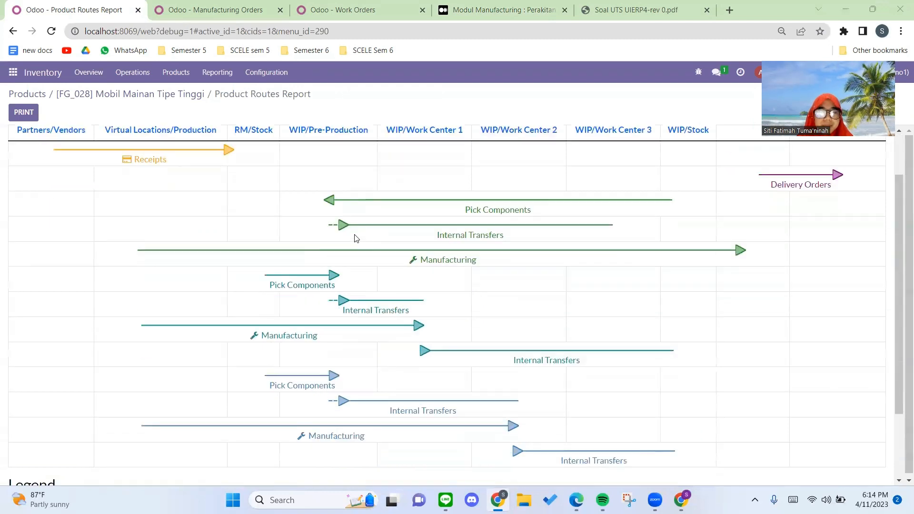
scroll(273, 196, "up", 1)
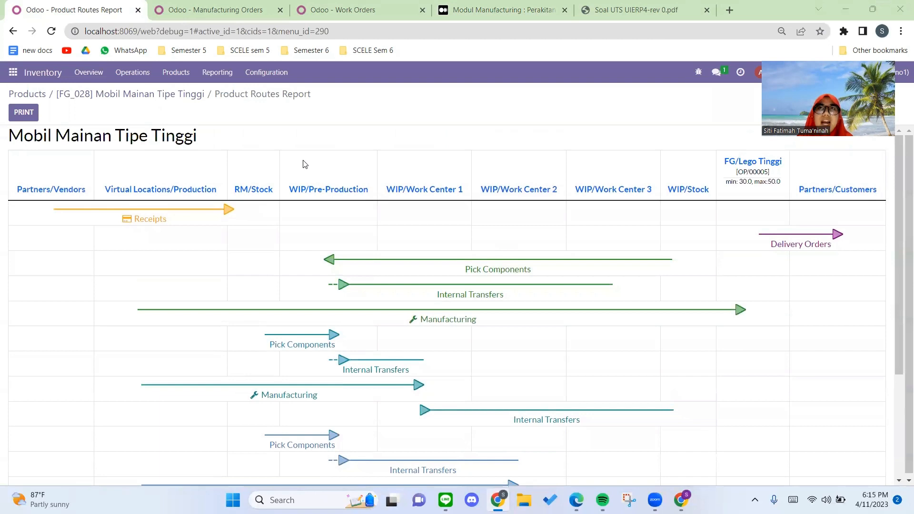
scroll(304, 165, "down", 1)
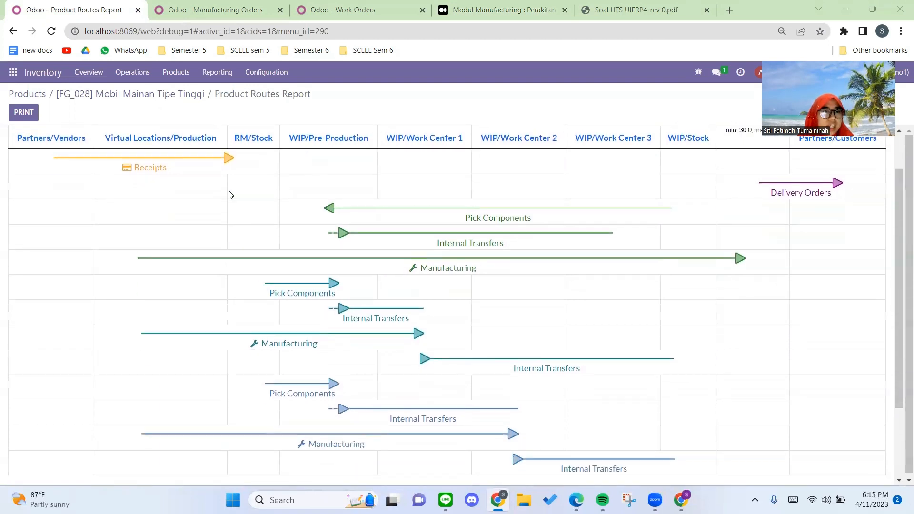
scroll(230, 194, "up", 1)
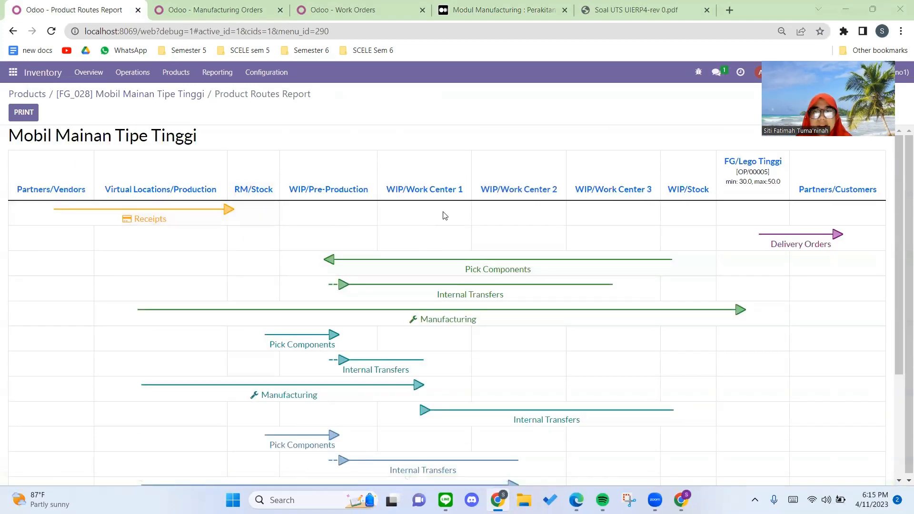
scroll(469, 257, "down", 1)
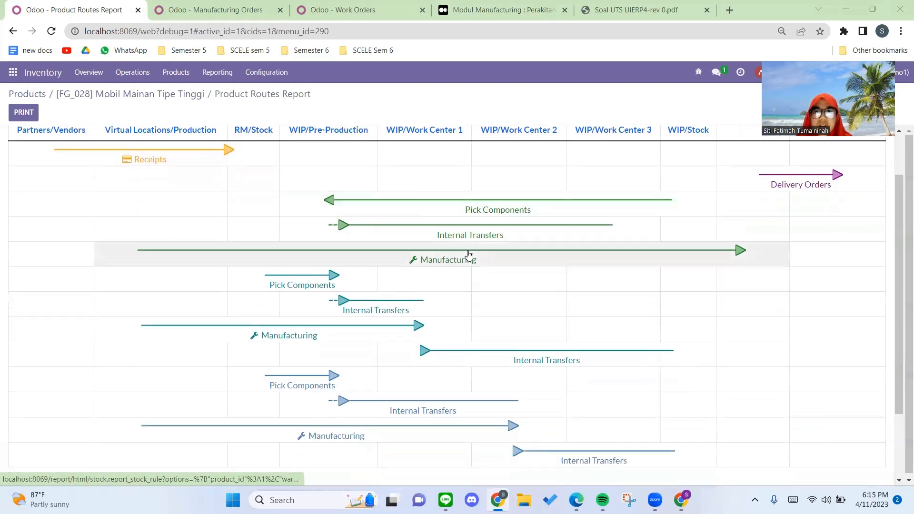
scroll(467, 257, "up", 1)
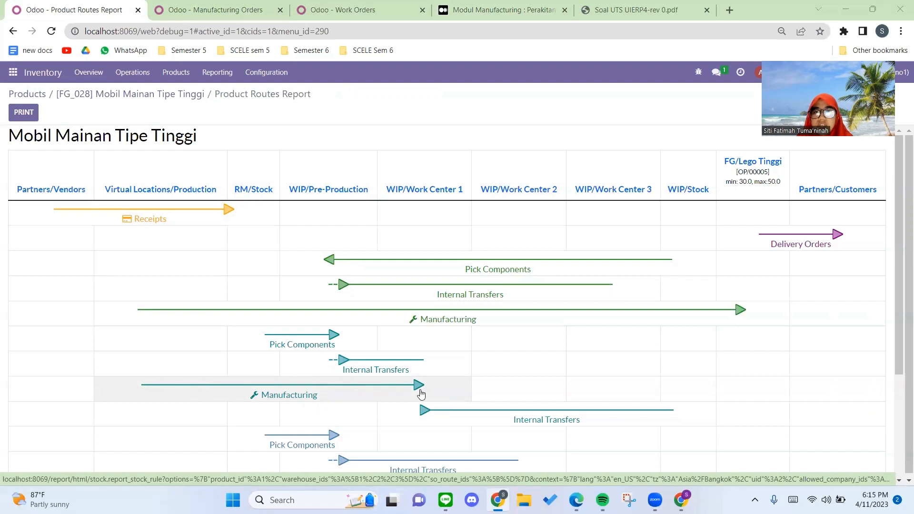
scroll(424, 358, "down", 1)
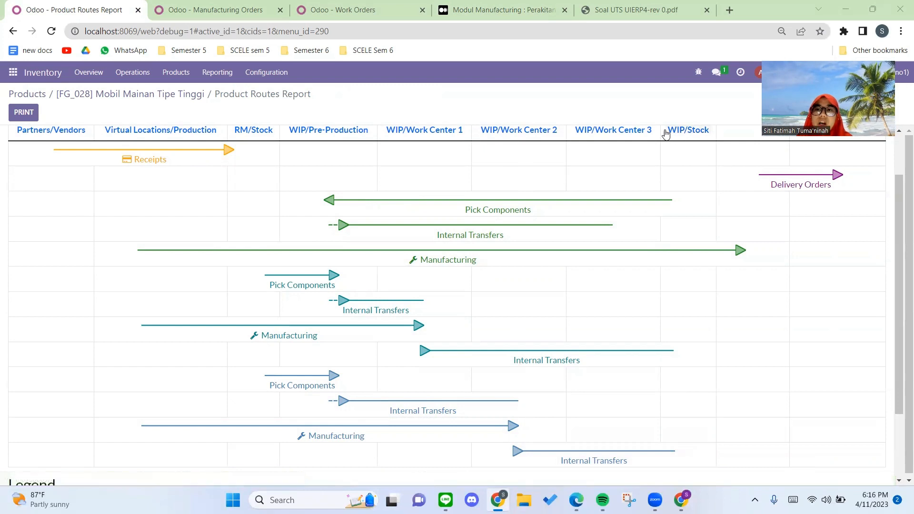
scroll(688, 319, "down", 2)
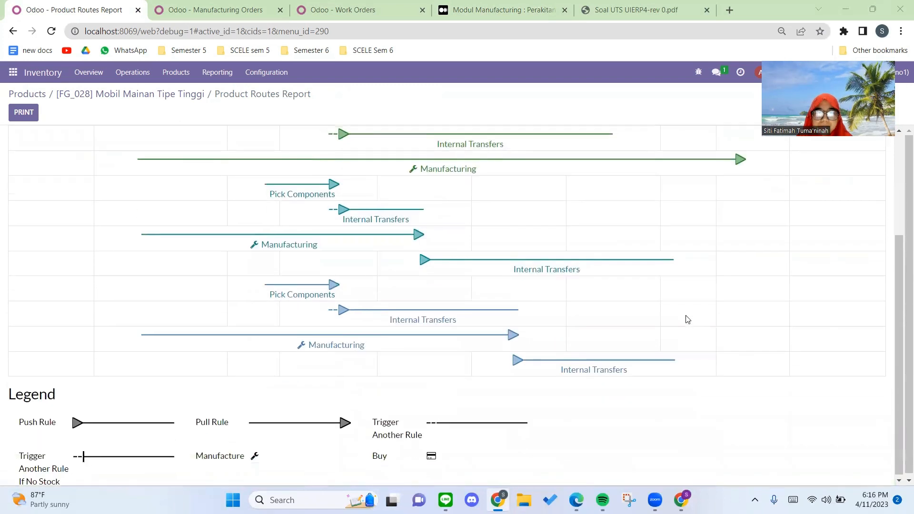
scroll(687, 318, "up", 2)
scroll(687, 318, "up", 1)
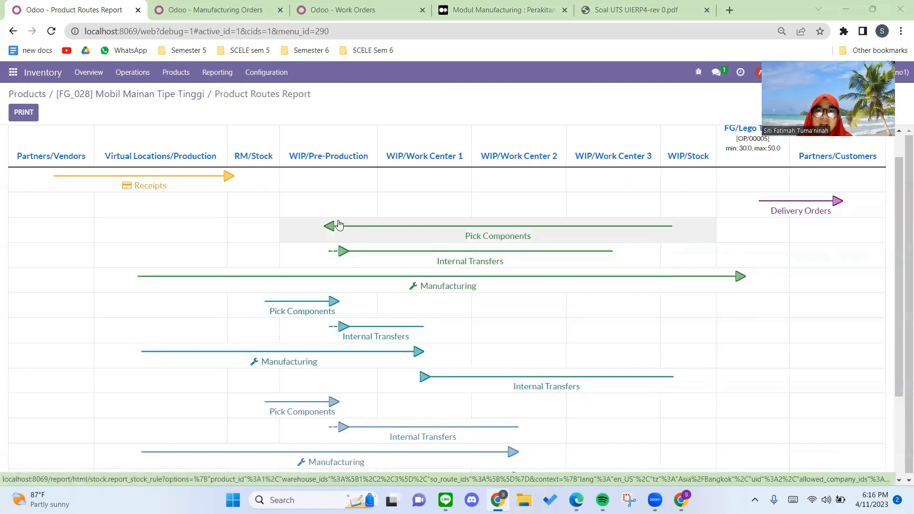
mouse_move(338, 225)
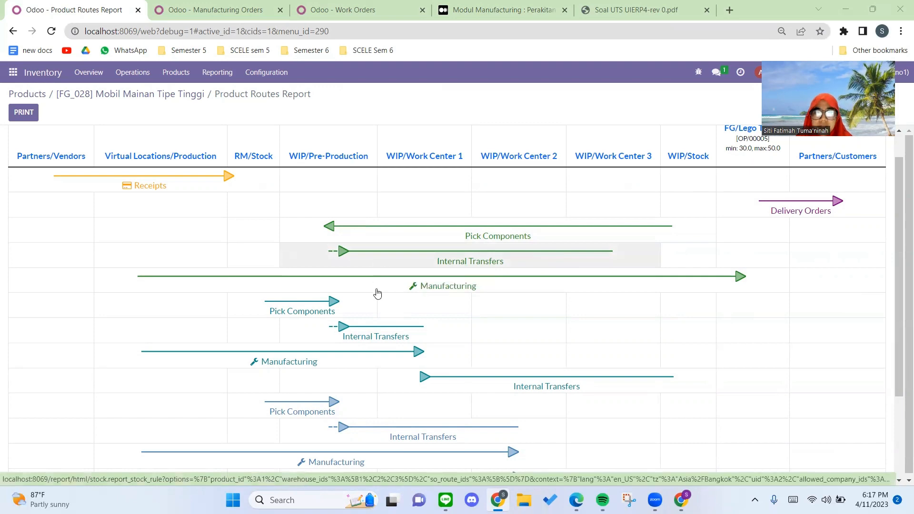
scroll(458, 337, "down", 3)
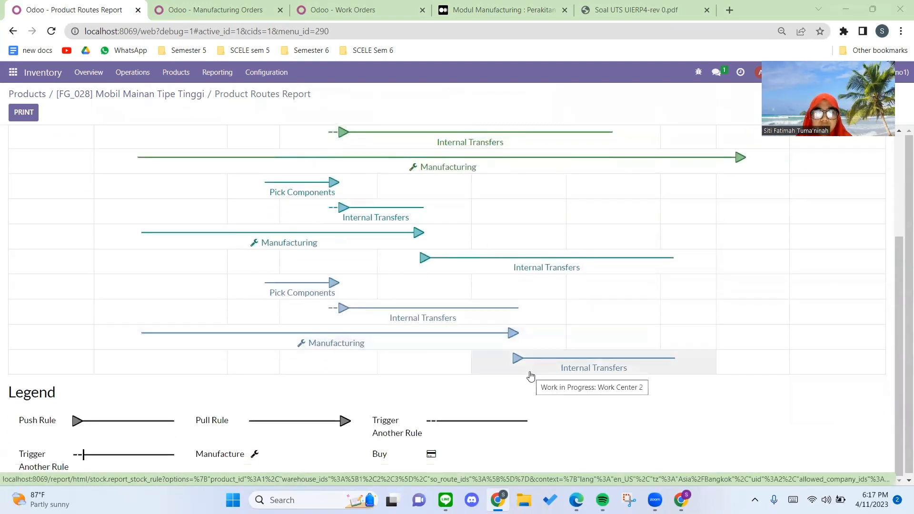
scroll(618, 333, "up", 4)
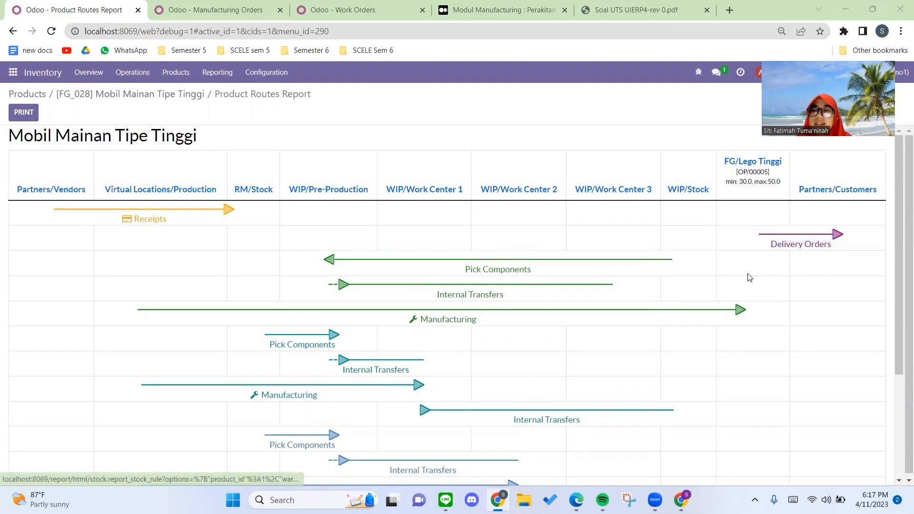
scroll(747, 276, "down", 3)
scroll(526, 285, "up", 3)
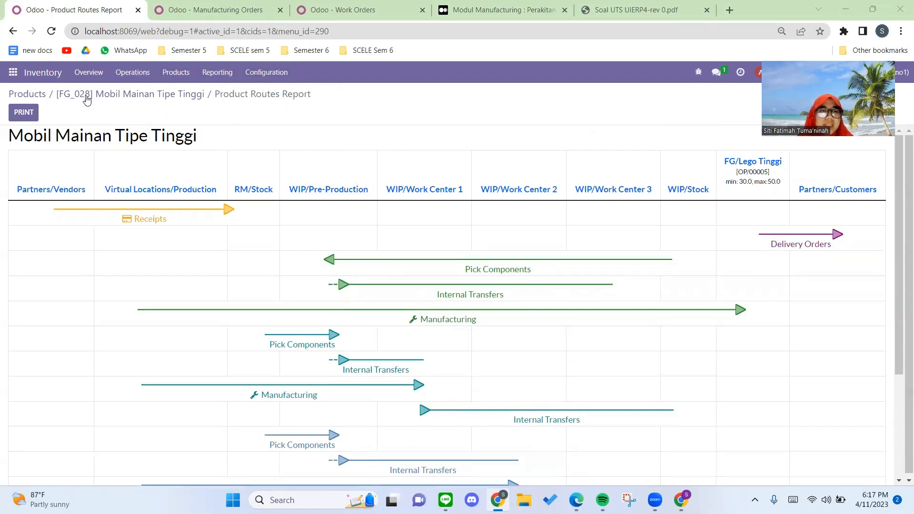
Step: Open the inventory reordering rules to review each product's location, preferred route and minimum and maximum quantities
left_click(267, 72)
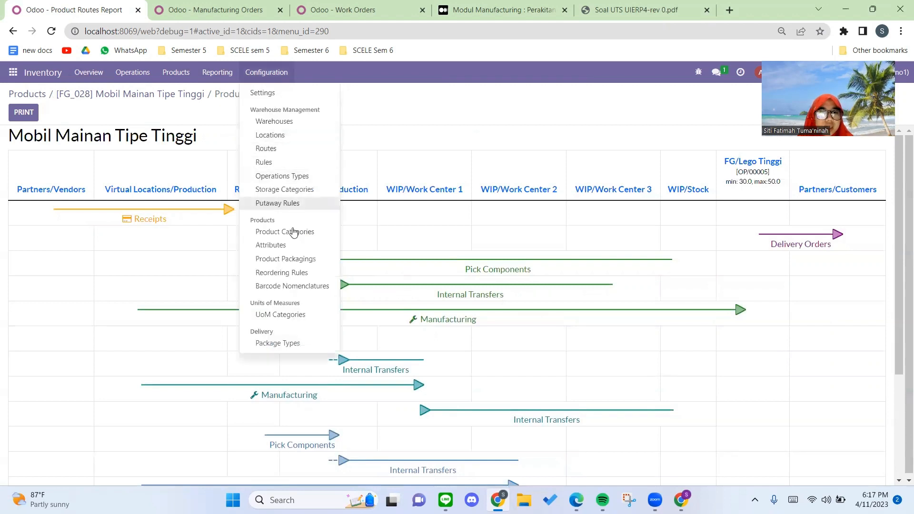
left_click(288, 276)
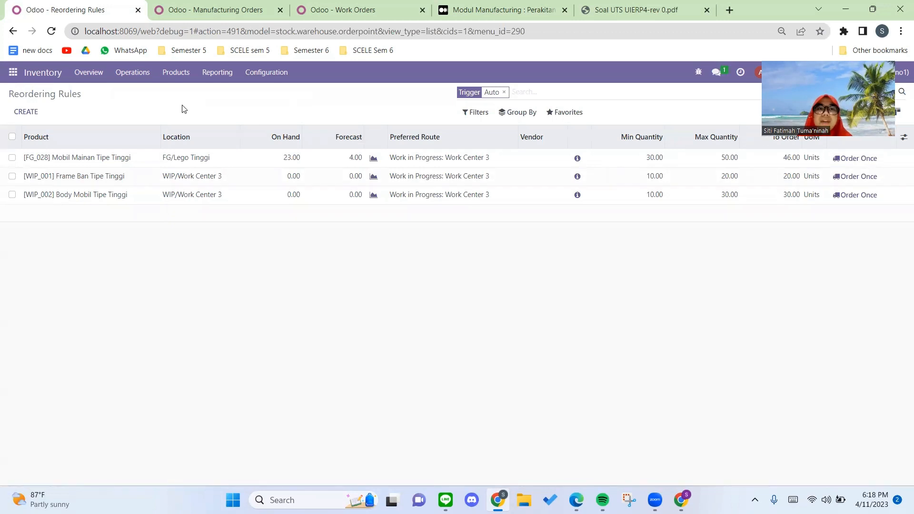
left_click(190, 9)
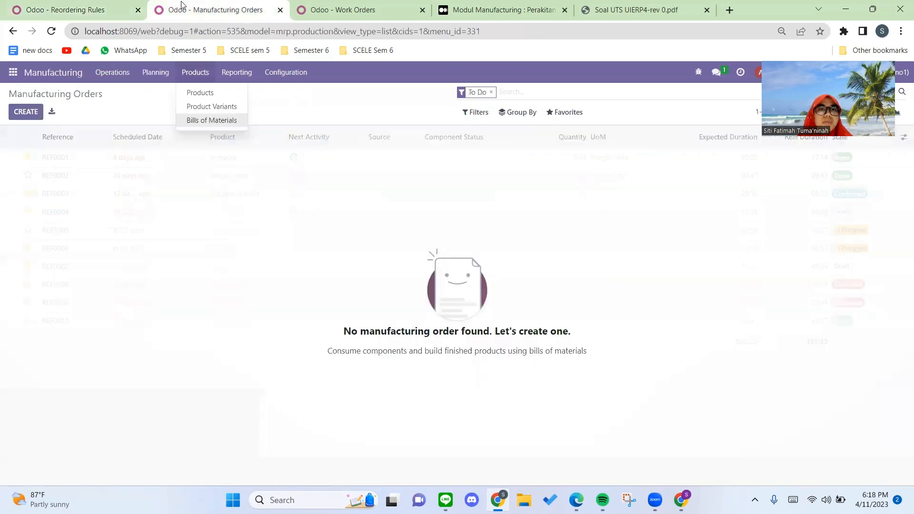
left_click(343, 10)
left_click(197, 7)
left_click(77, 8)
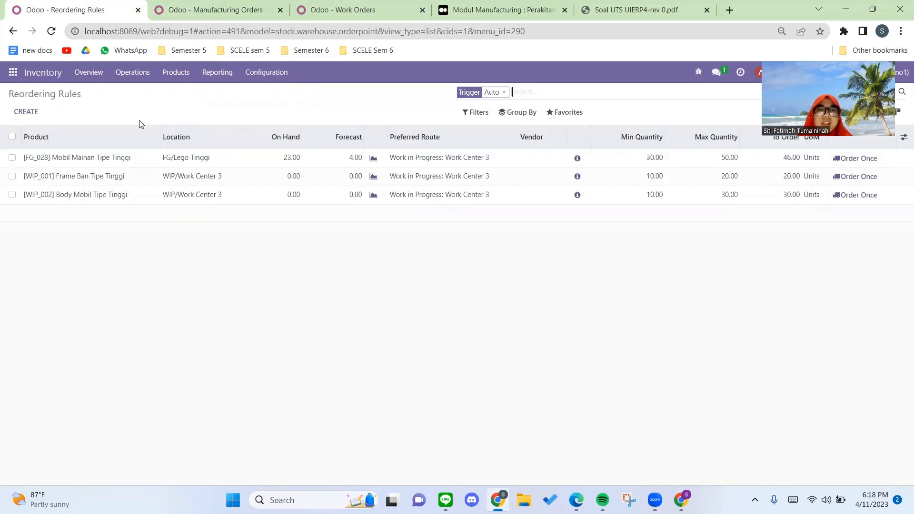
Step: Create a new sales order in the Sales app for the customer PT Tuwais
left_click(12, 74)
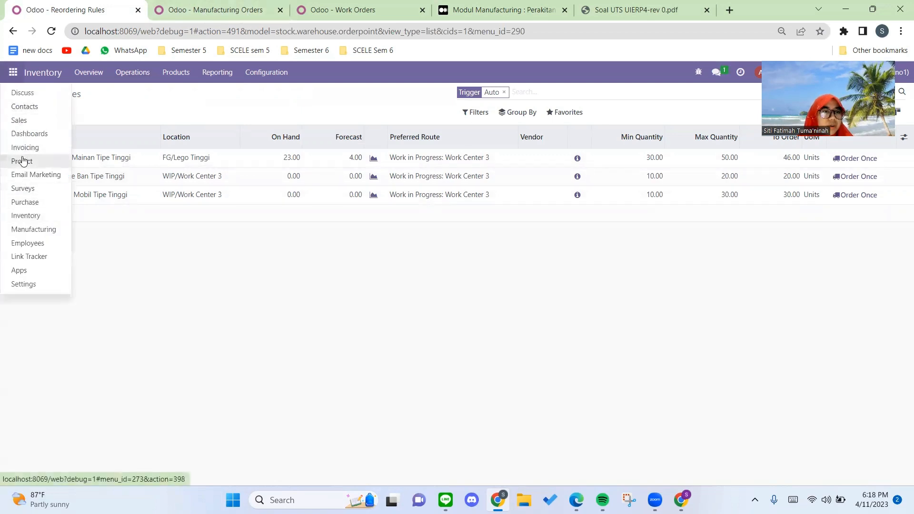
left_click(22, 122)
left_click(71, 76)
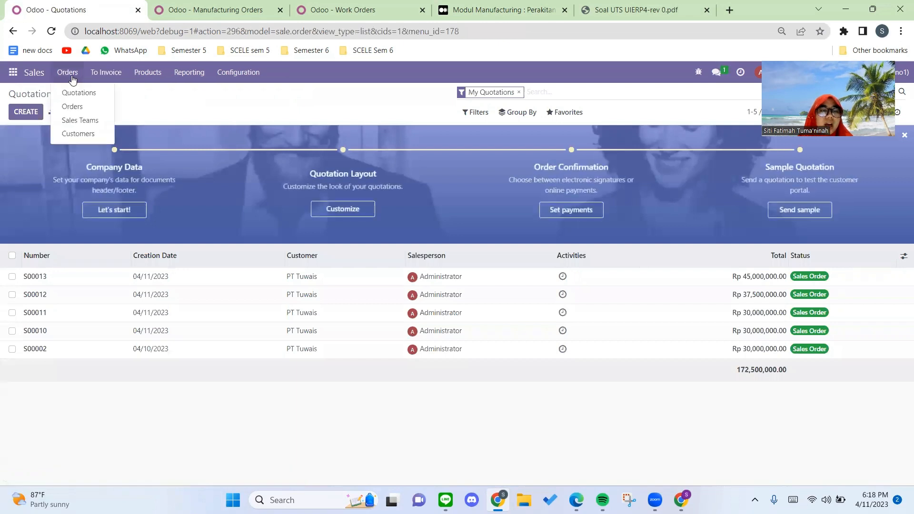
left_click(72, 107)
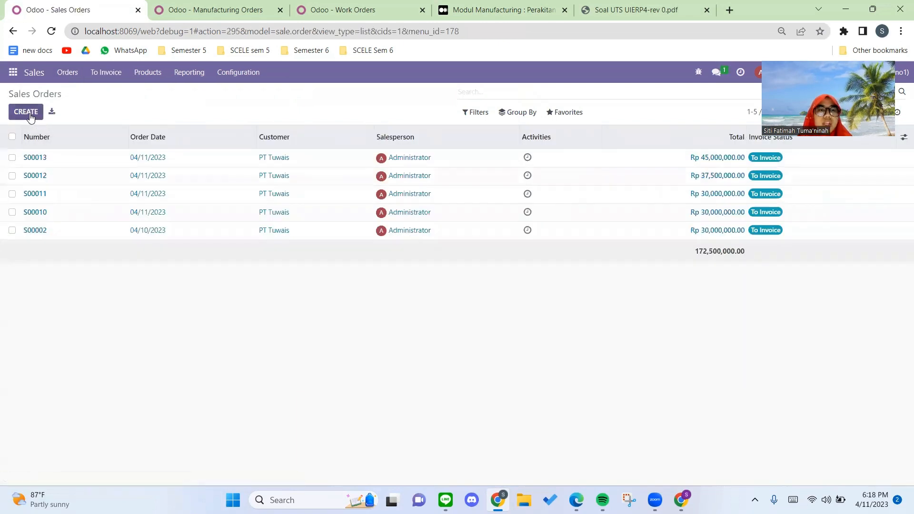
left_click(30, 117)
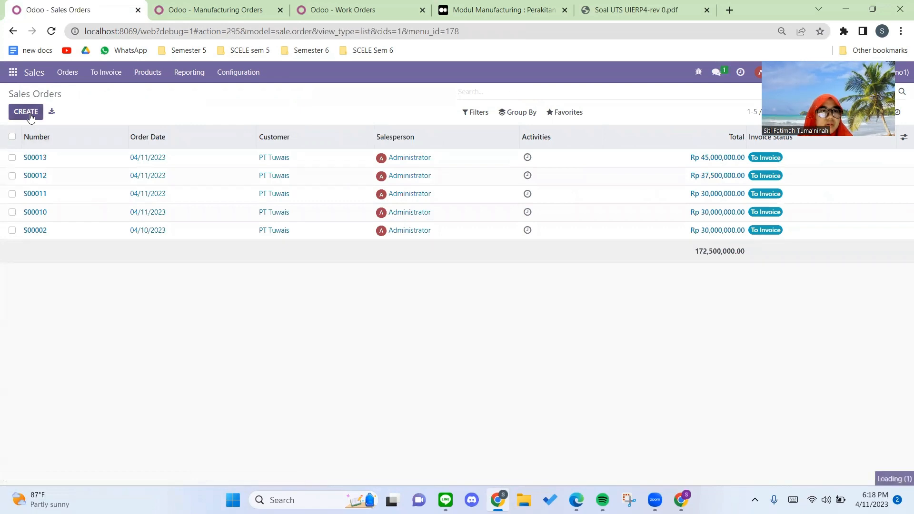
left_click(130, 203)
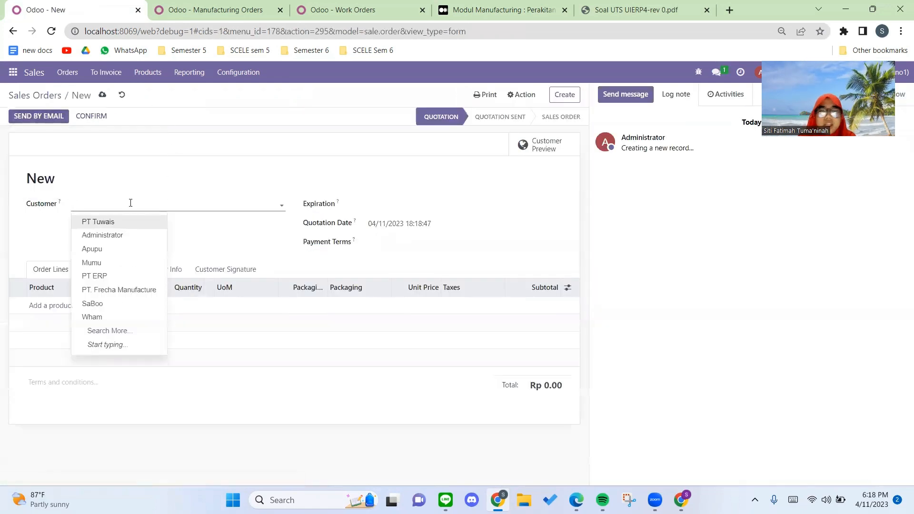
left_click(147, 221)
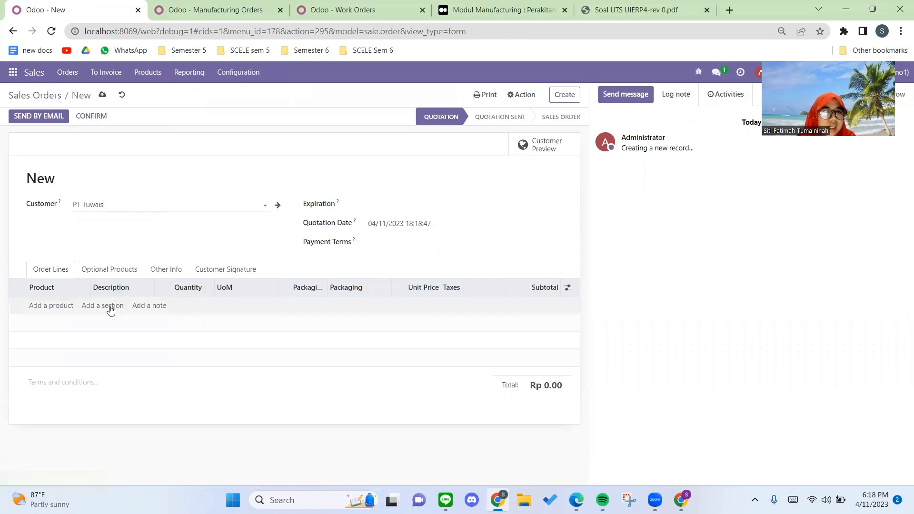
Step: Add an order line for 5 units of [FG_028] Mobil Mainan Tipe Tinggi to the quotation
left_click(49, 305)
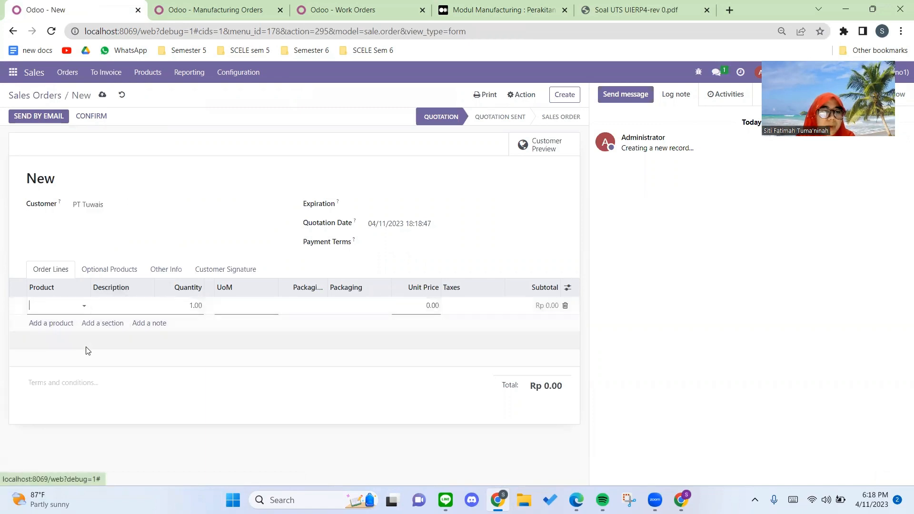
left_click(61, 310)
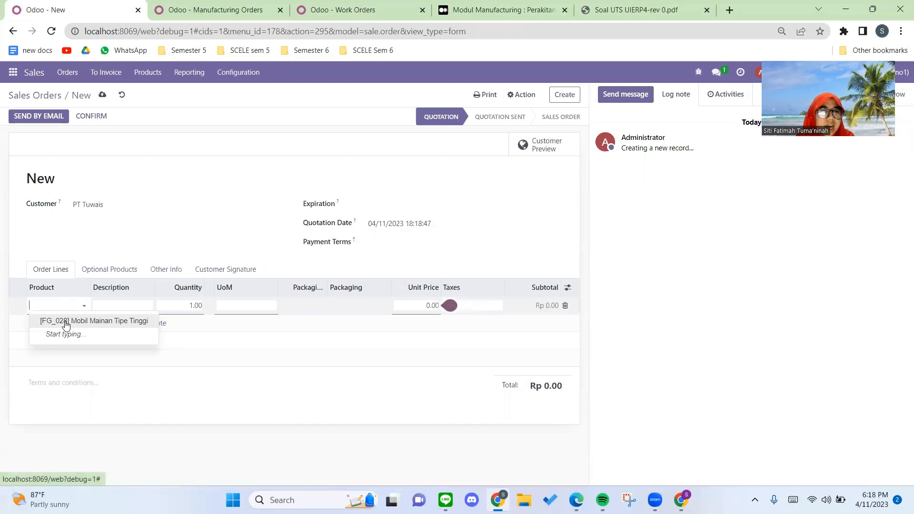
left_click(66, 322)
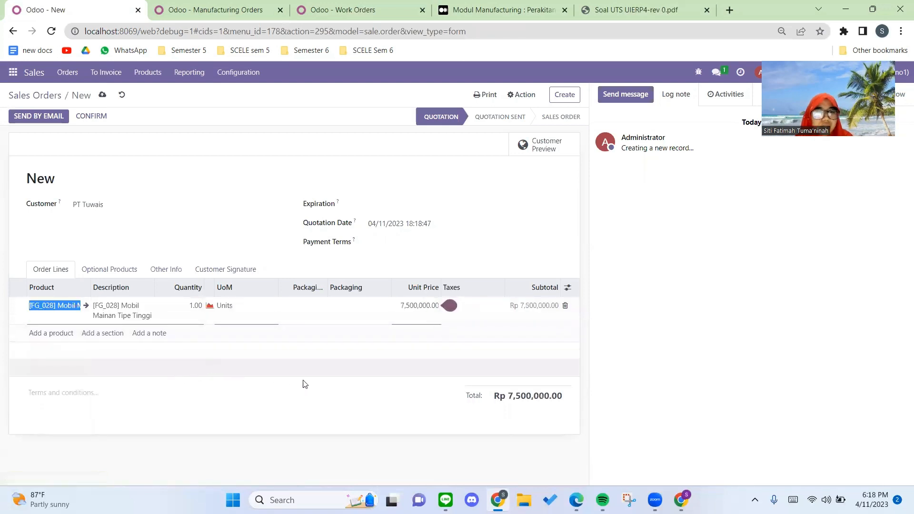
left_click(174, 308)
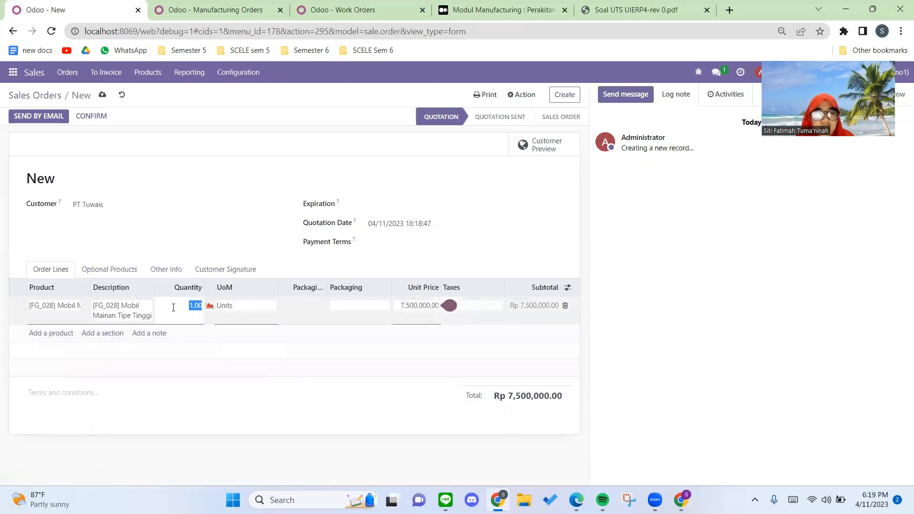
type("5")
left_click(214, 351)
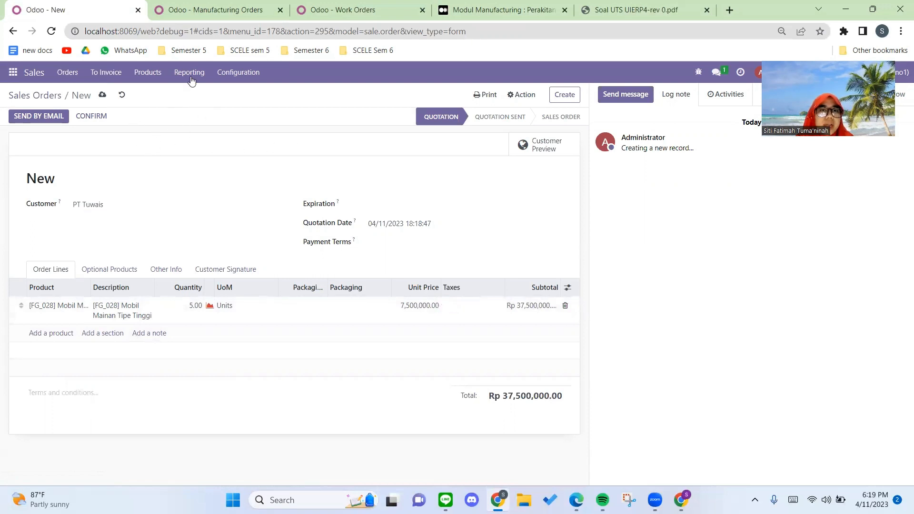
Step: Open the Sales product list in a separate browser tab and open the Mobil Mainan Tipe Tinggi product record
left_click(146, 76)
right_click(171, 99)
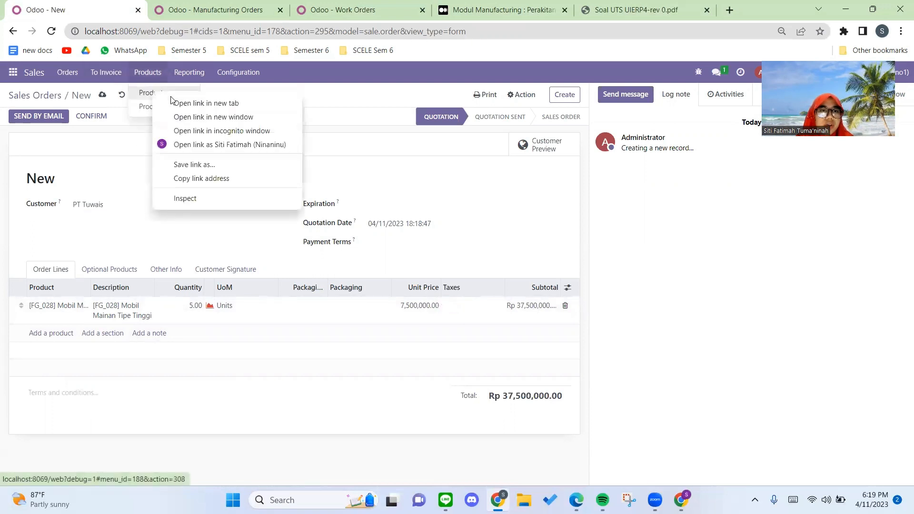
left_click(172, 102)
left_click(190, 10)
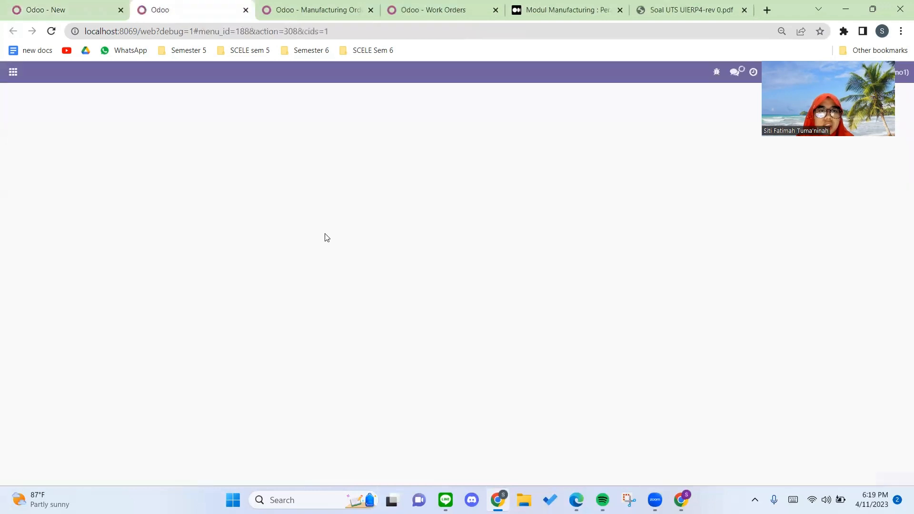
left_click(54, 7)
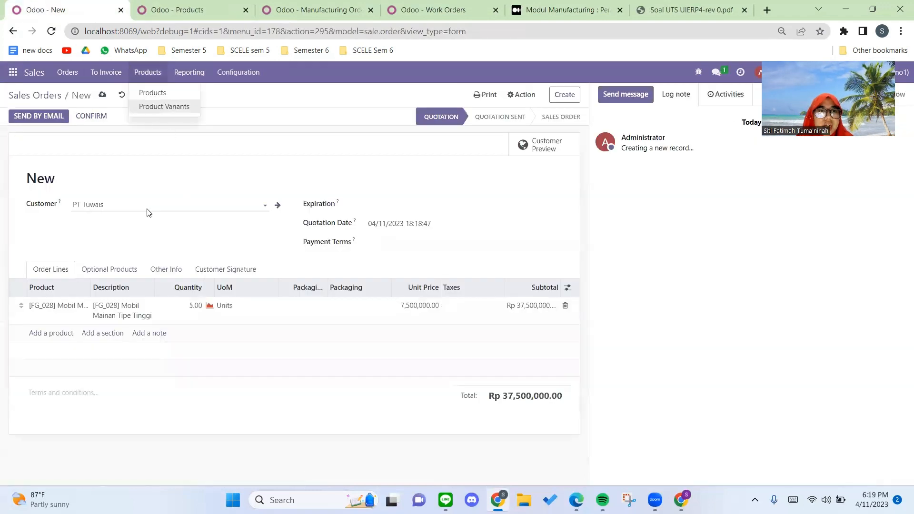
left_click(169, 8)
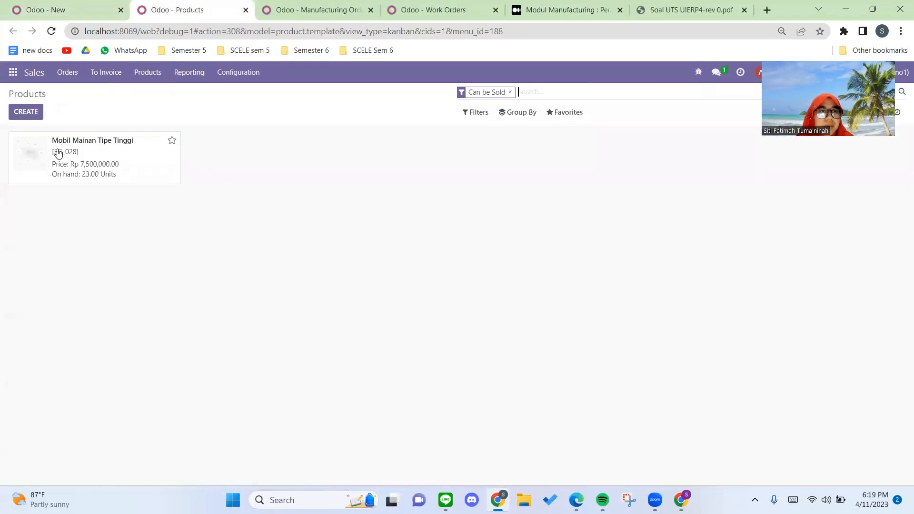
left_click(110, 178)
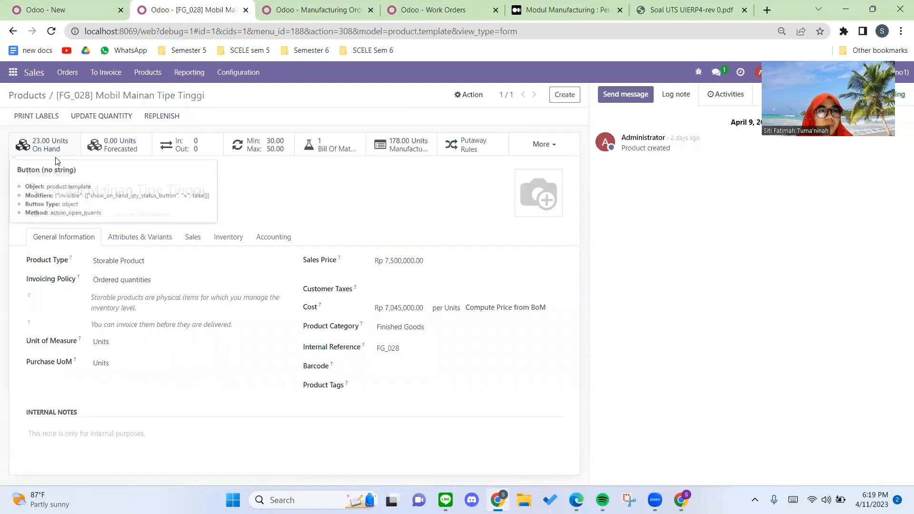
Step: Return to the new quotation for PT Tuwais and confirm it as a sales order
left_click(70, 13)
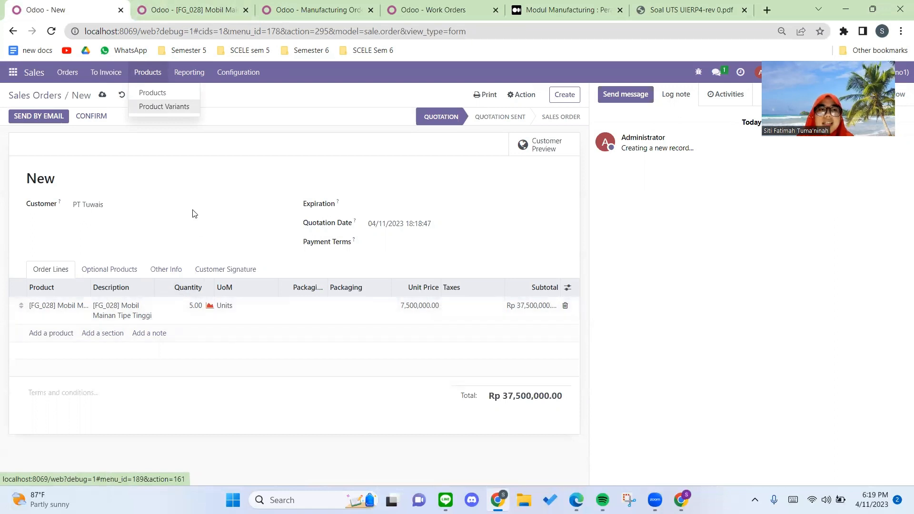
left_click(119, 154)
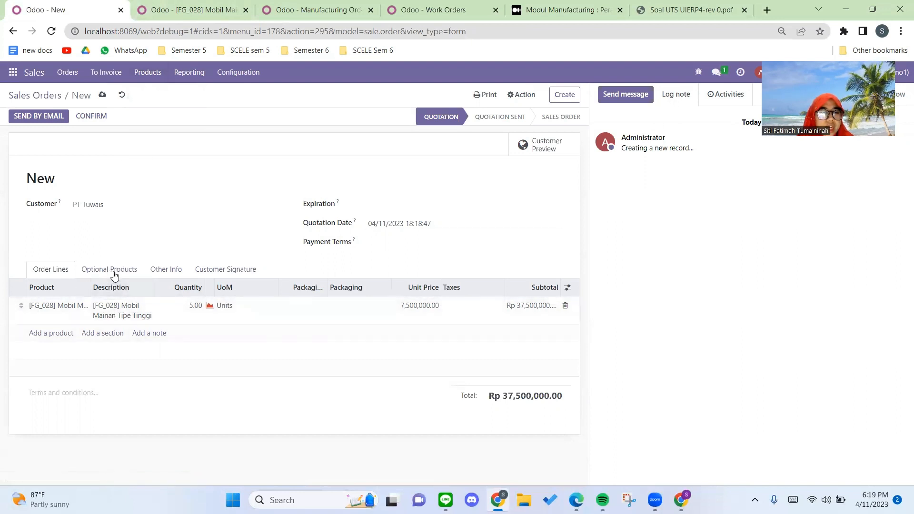
left_click(89, 120)
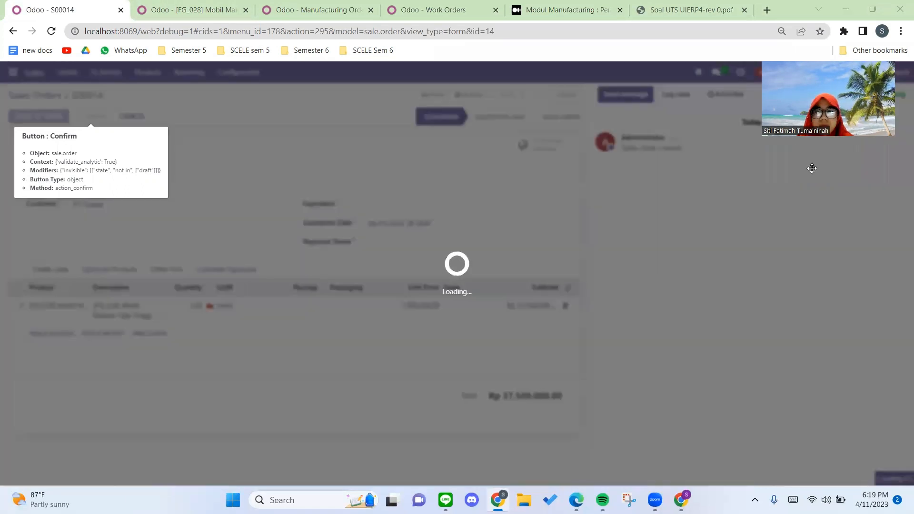
left_click_drag(811, 107, 811, 168)
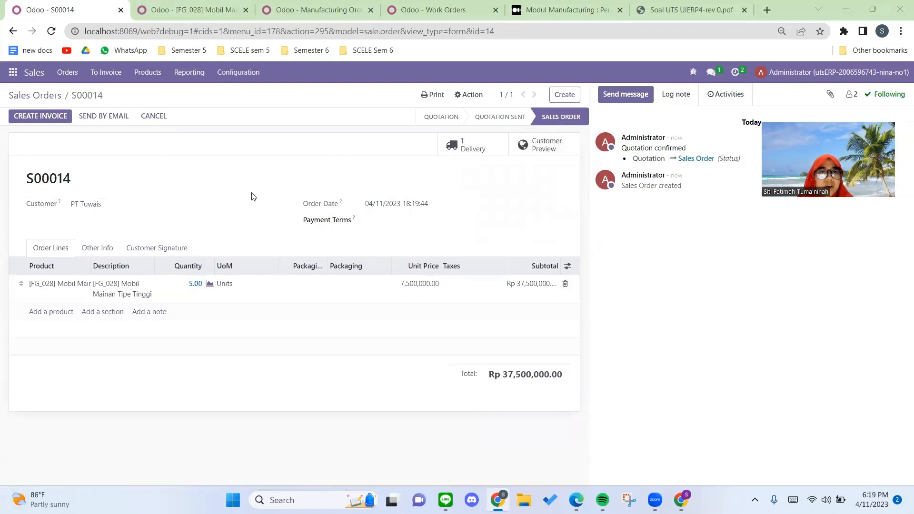
Step: Refresh the manufacturing orders list and open the order for [FG_028] Mobil Mainan Tipe Tinggi to review its components
left_click(292, 4)
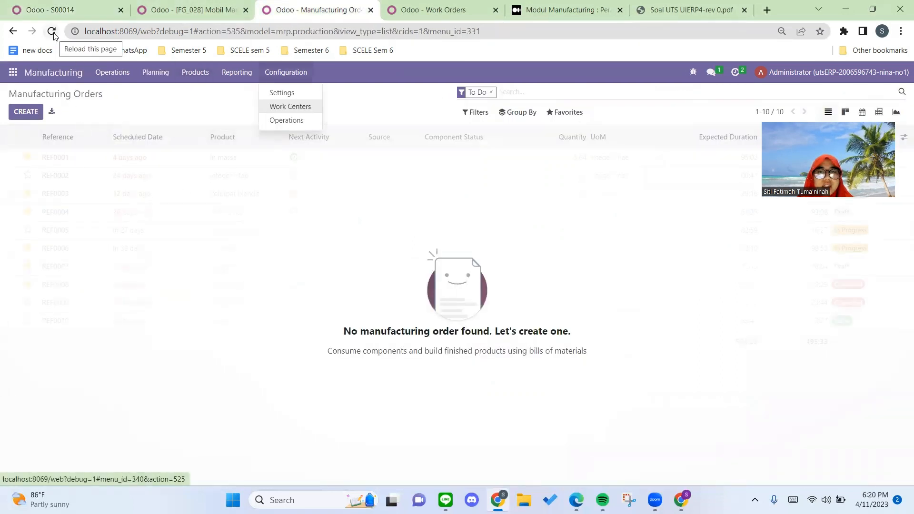
left_click(52, 32)
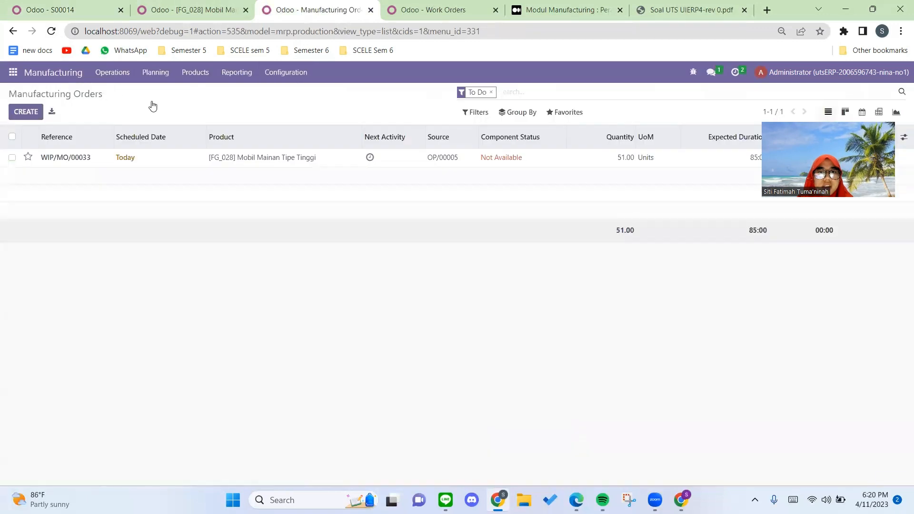
left_click(198, 163)
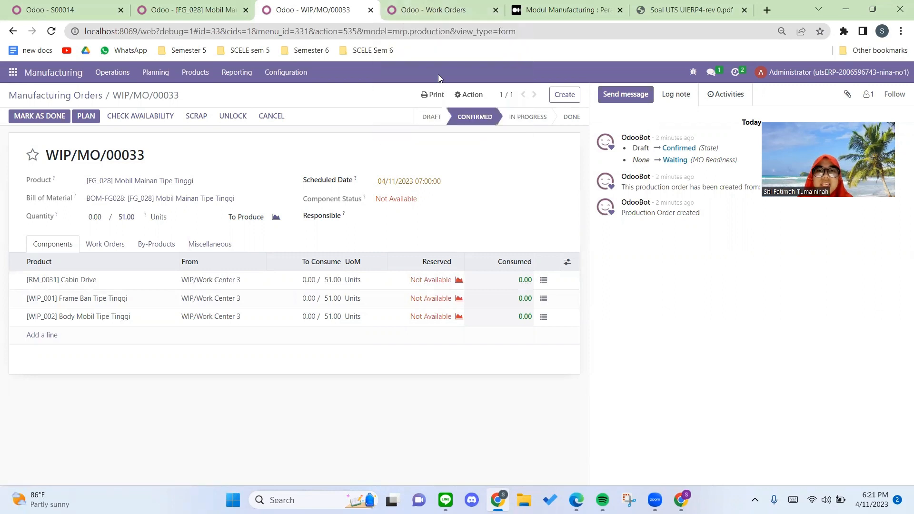
Step: Open the work orders list, then start and complete the Mobil Mainan Tipe Tinggi work order
left_click(433, 15)
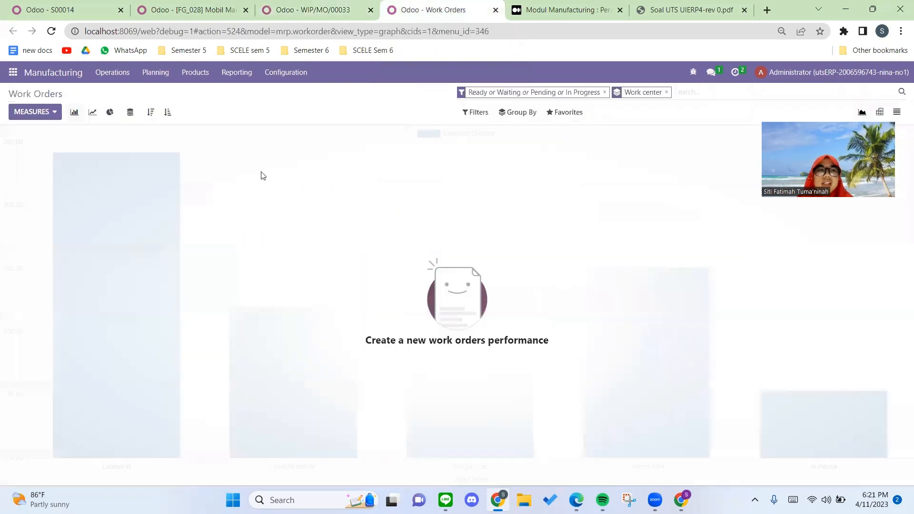
left_click(112, 72)
left_click(120, 106)
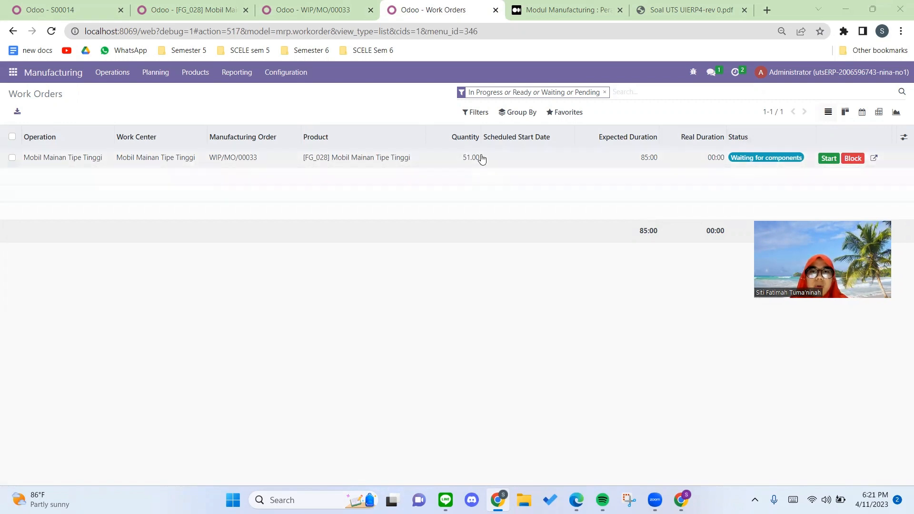
left_click(828, 159)
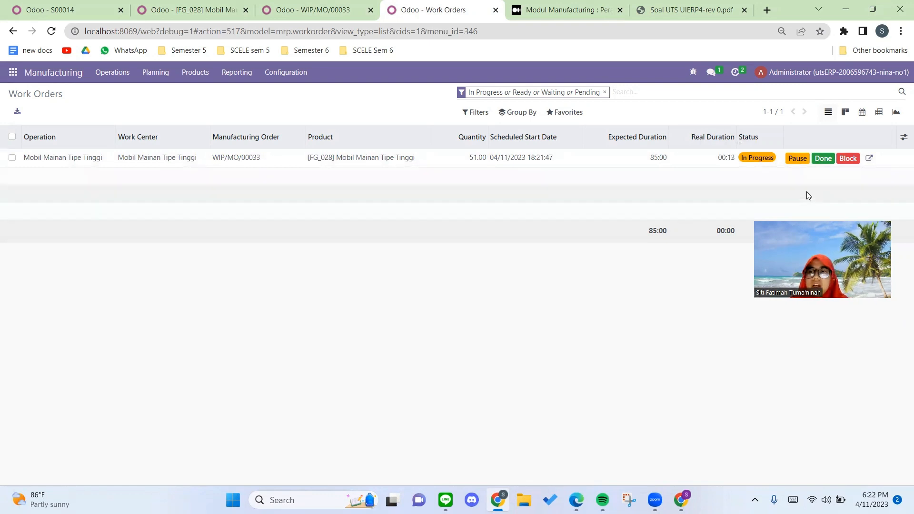
left_click(823, 159)
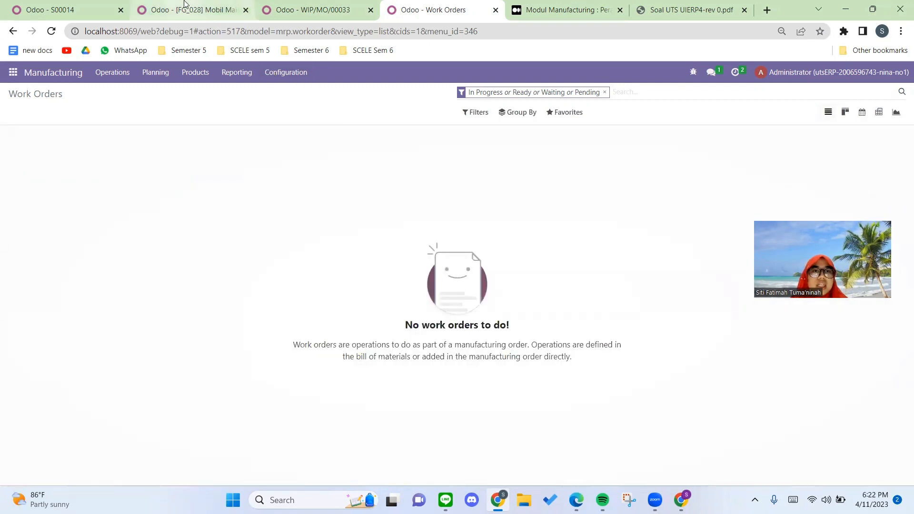
Step: Reload the Mobil Mainan Tipe Tinggi manufacturing order, check its produced quantity and mark the order as done
left_click(281, 6)
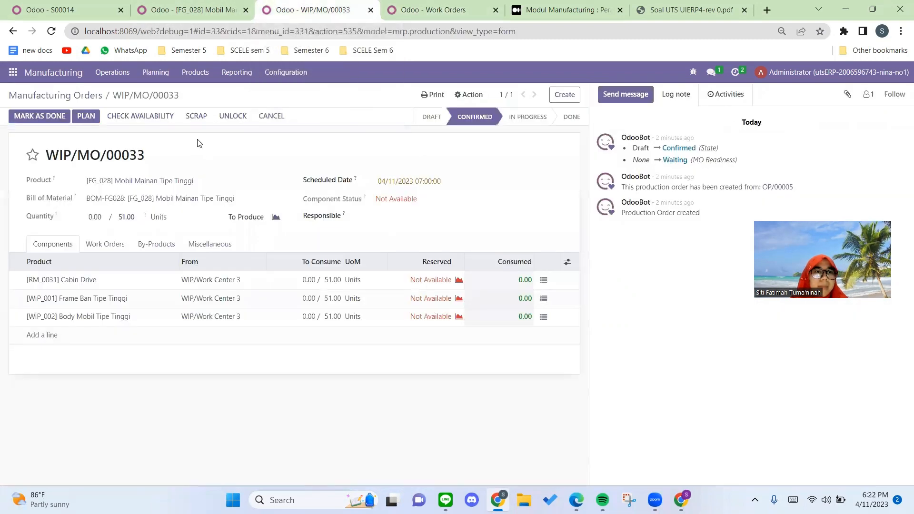
left_click(51, 31)
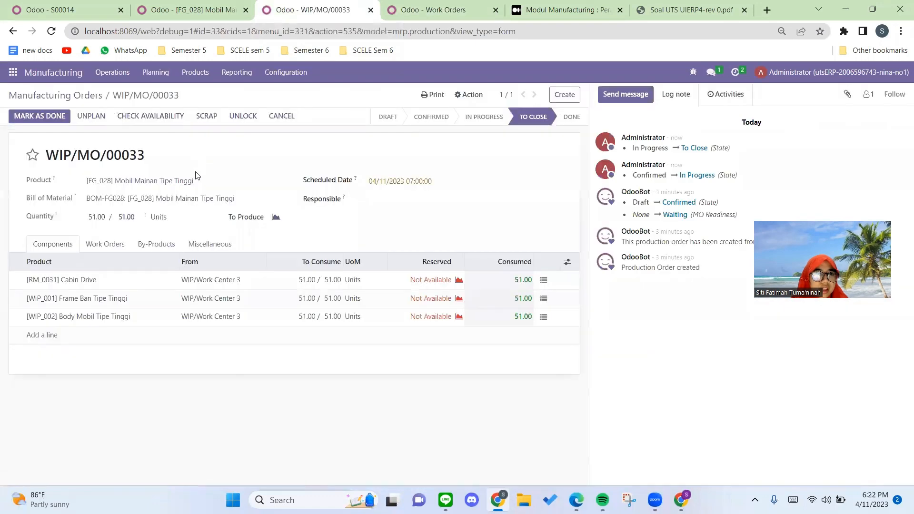
left_click_drag(105, 215, 83, 220)
left_click(65, 222)
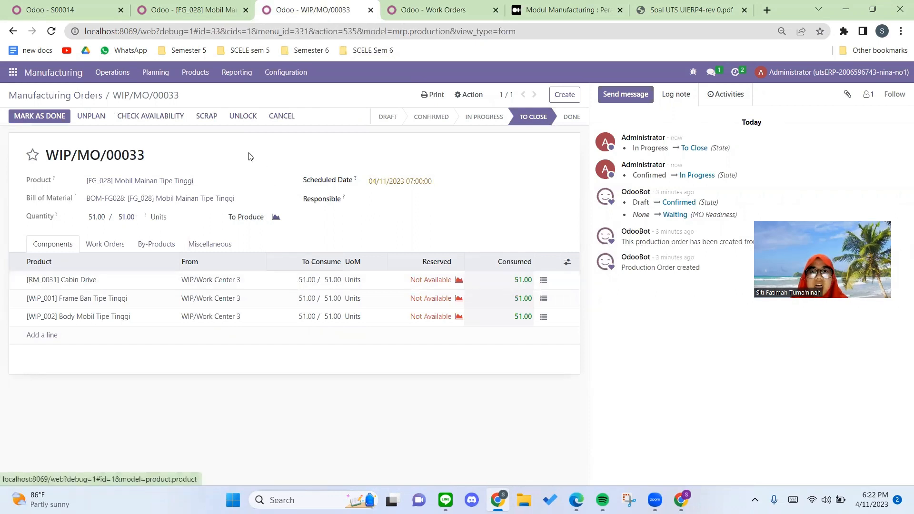
left_click(47, 119)
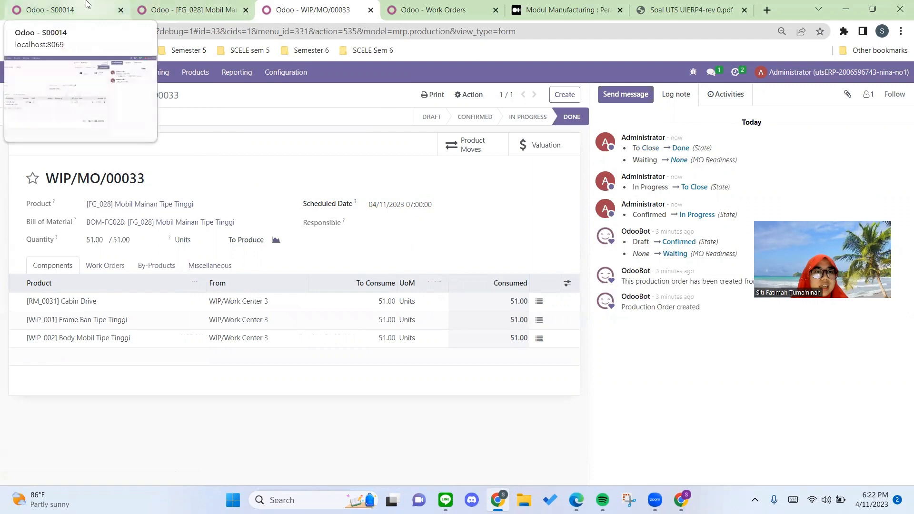
Step: Reload the Mobil Mainan Tipe Tinggi product record and review its on-hand stock by location
left_click(109, 5)
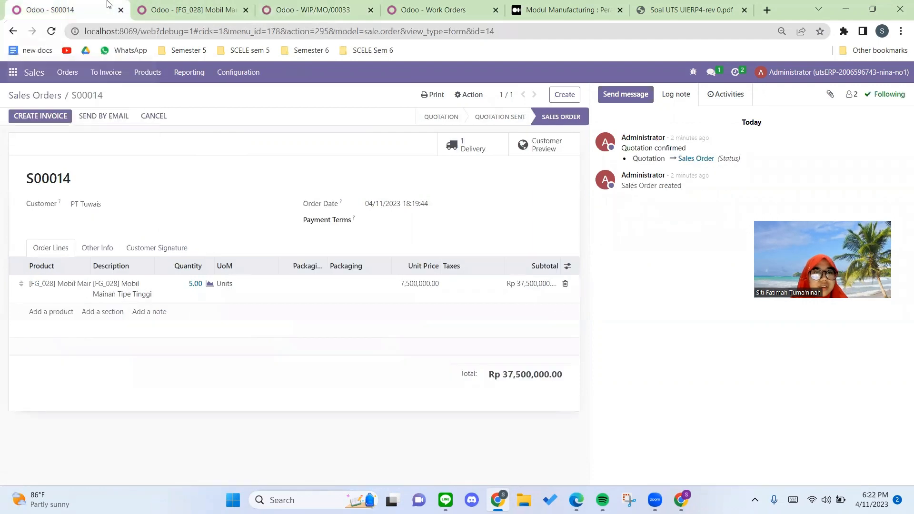
left_click(157, 6)
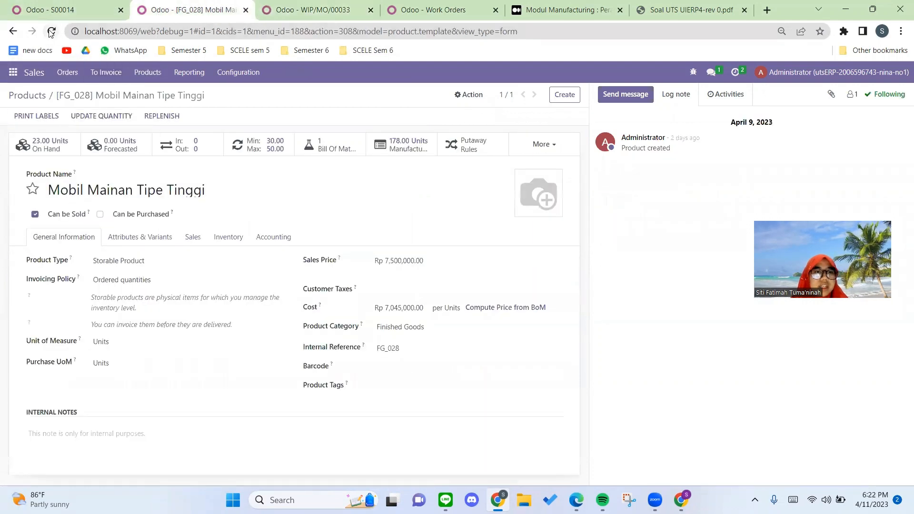
left_click(51, 33)
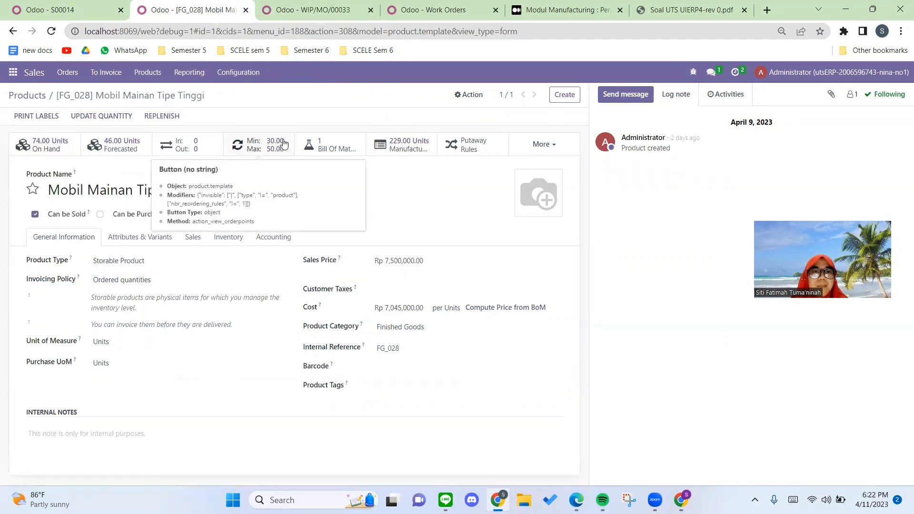
left_click(48, 145)
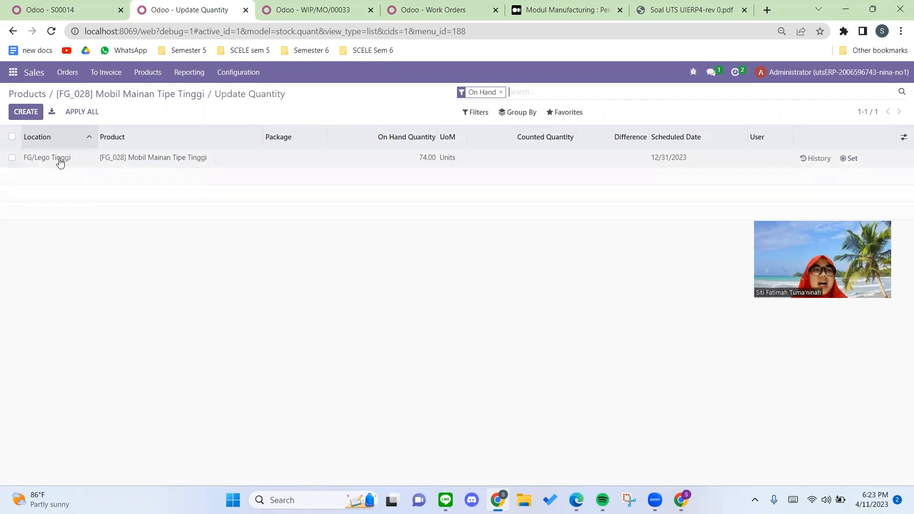
left_click(120, 95)
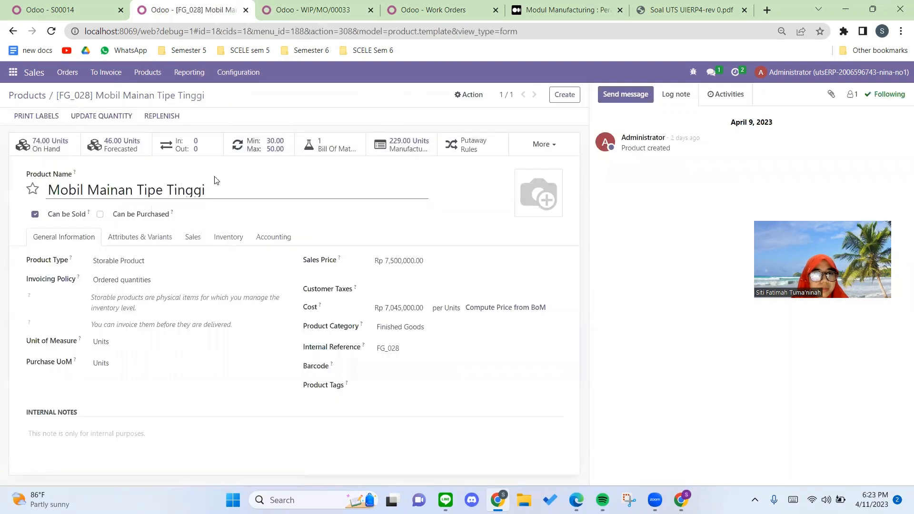
Step: Examine the product's forecasted report for on-hand, incoming, outgoing and forecasted quantities, and return to the product record
left_click(120, 148)
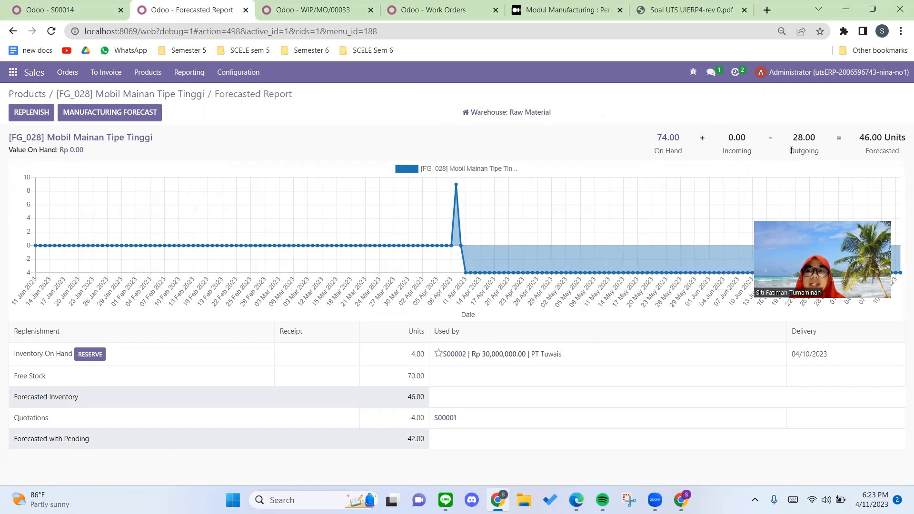
left_click_drag(788, 153, 878, 152)
left_click(825, 156)
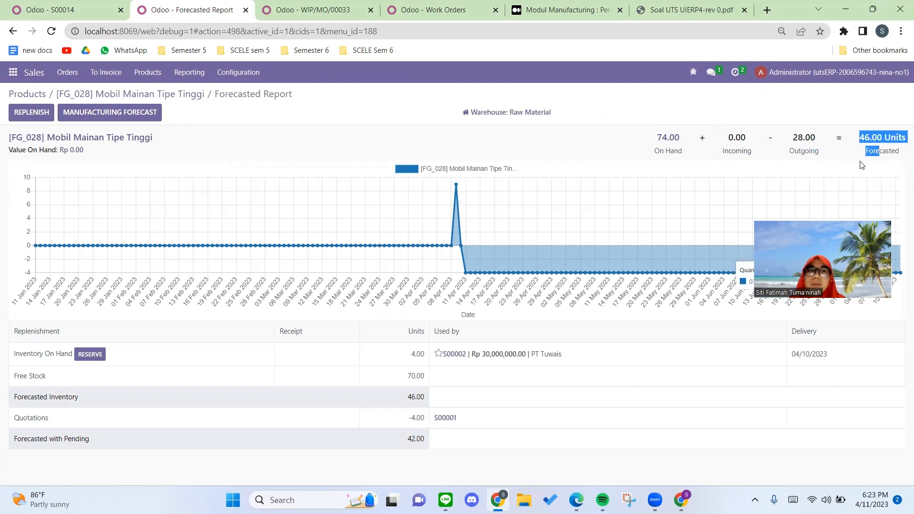
left_click(370, 108)
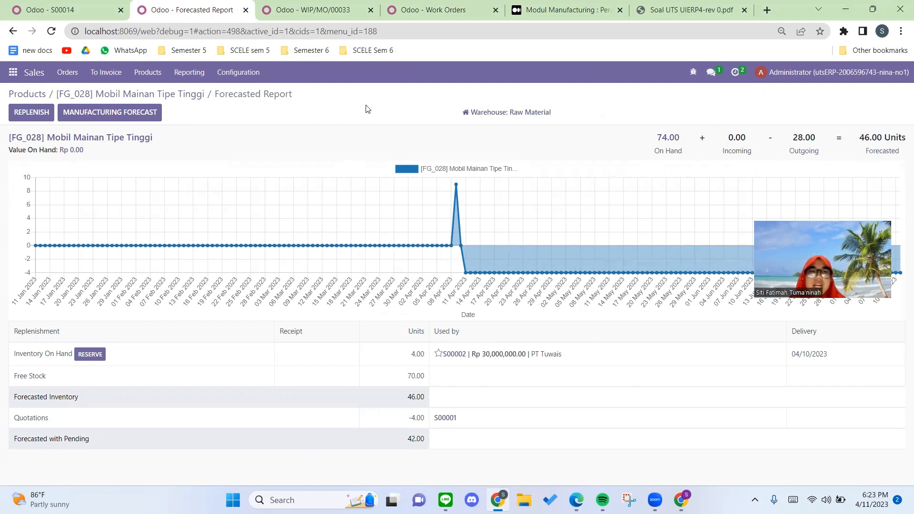
left_click(9, 31)
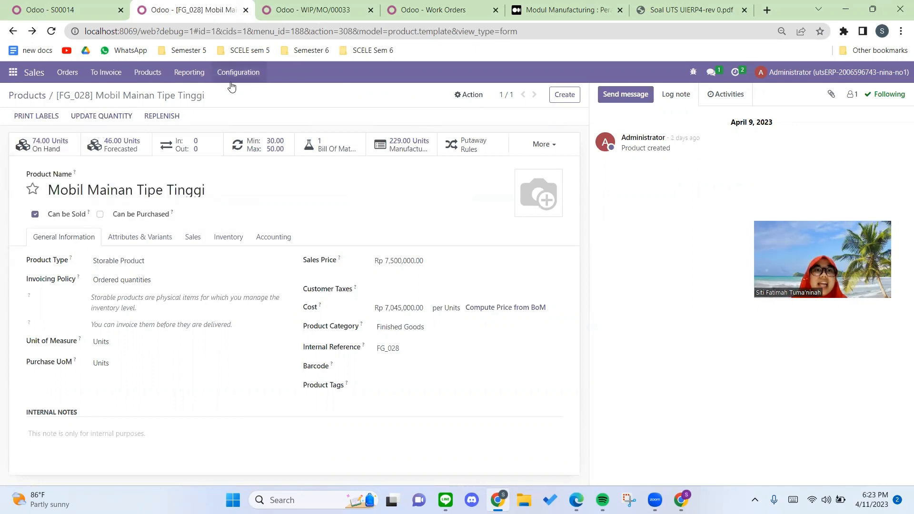
left_click(285, 11)
left_click(286, 72)
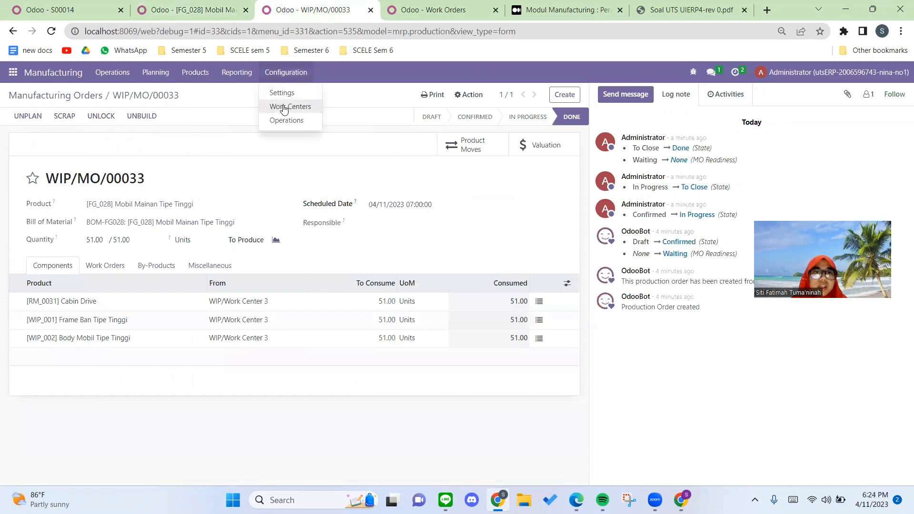
left_click(256, 72)
left_click(205, 9)
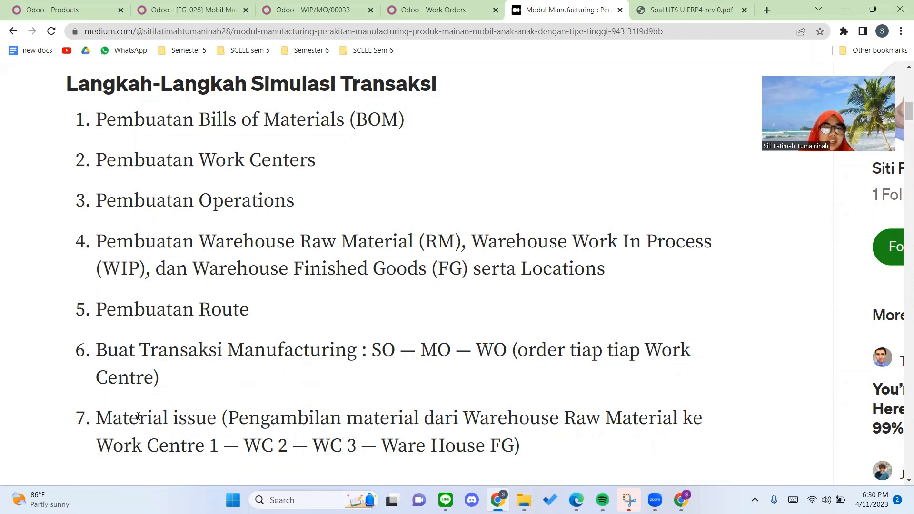
Step: Read step 7 of the Medium article on material issue from the raw material warehouse through the work centres to Warehouse FG
left_click_drag(96, 418, 398, 419)
left_click(375, 419)
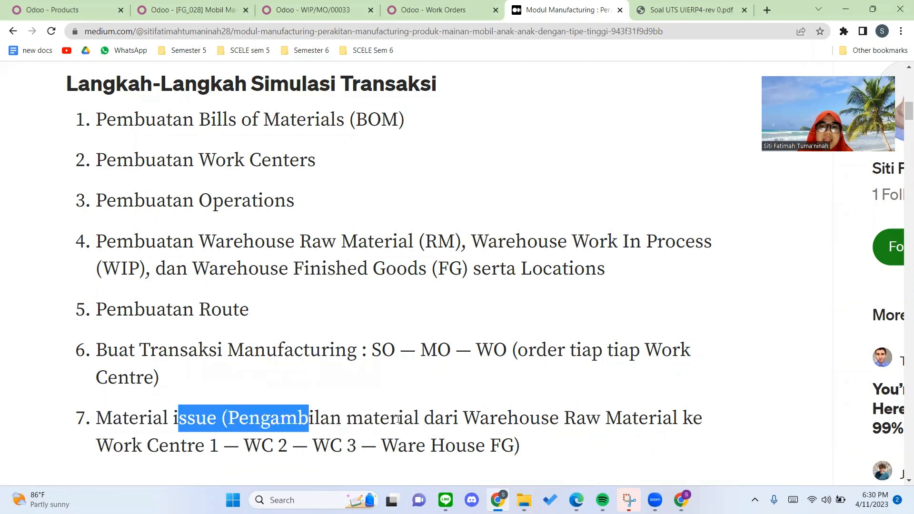
left_click(650, 420)
left_click_drag(649, 420, 438, 417)
left_click(272, 439)
left_click_drag(243, 440, 177, 436)
left_click_drag(303, 444, 245, 445)
left_click(298, 451)
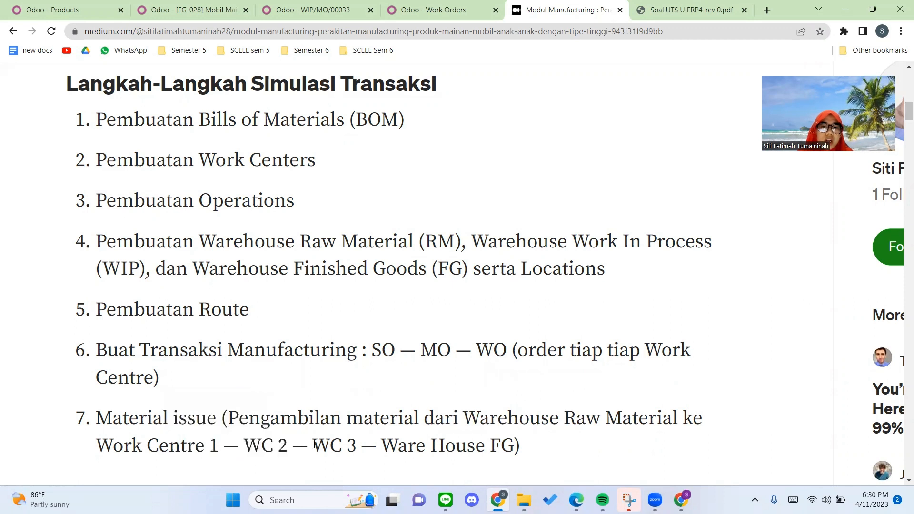
left_click_drag(314, 445, 395, 445)
left_click(518, 448)
left_click_drag(514, 443, 385, 439)
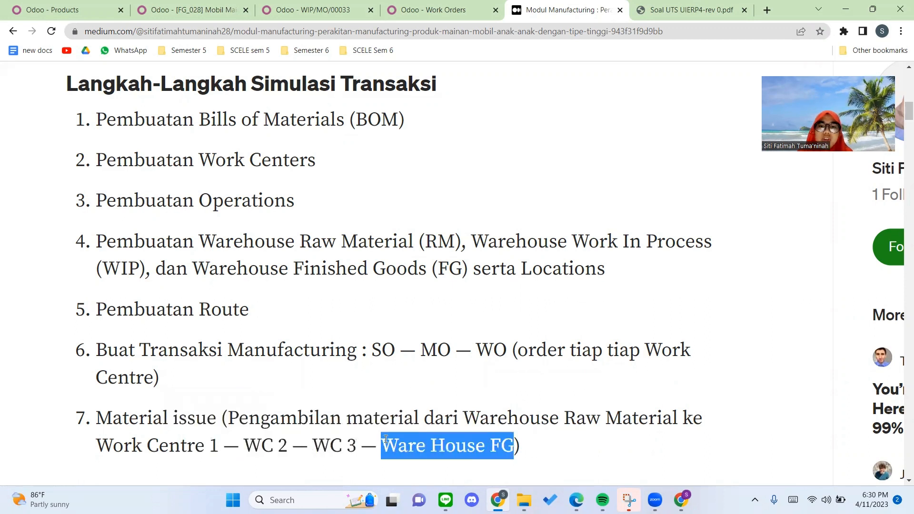
left_click(385, 440)
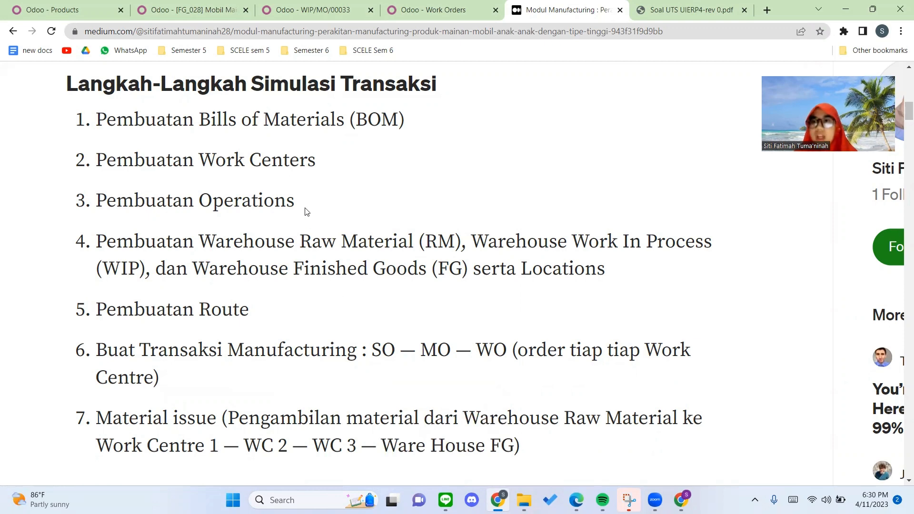
Step: Return to Odoo's Inventory app from the article and open the Moves History report
left_click(175, 6)
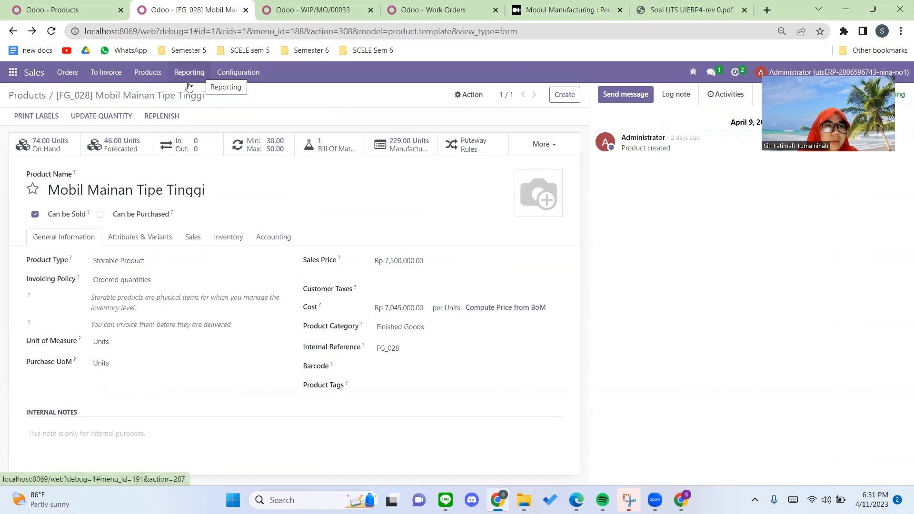
left_click(93, 7)
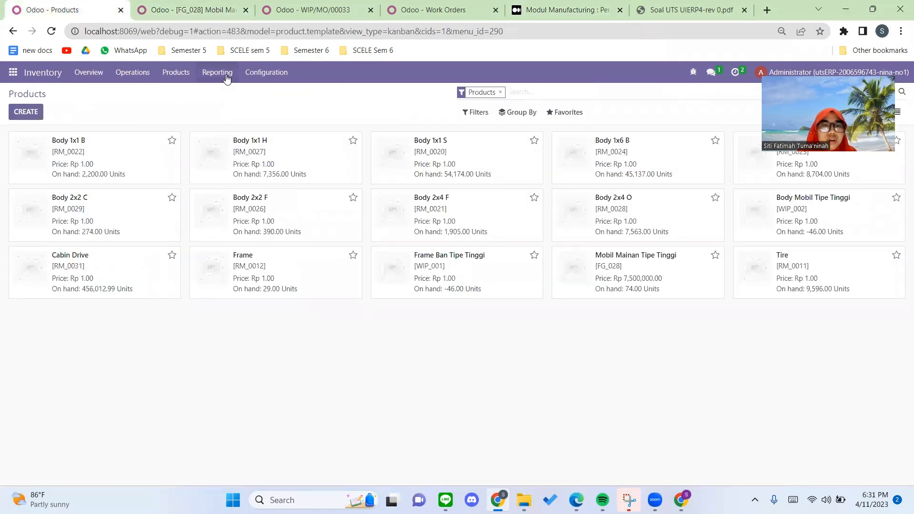
left_click(224, 74)
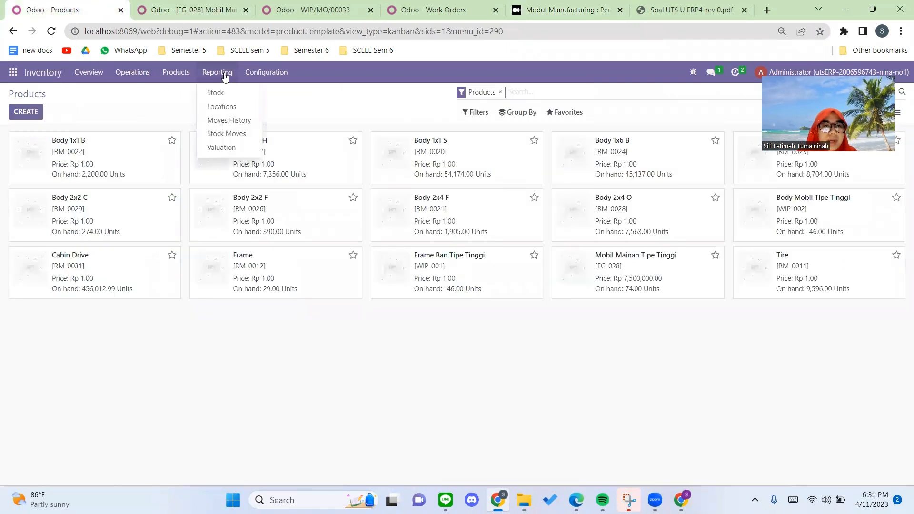
left_click(229, 120)
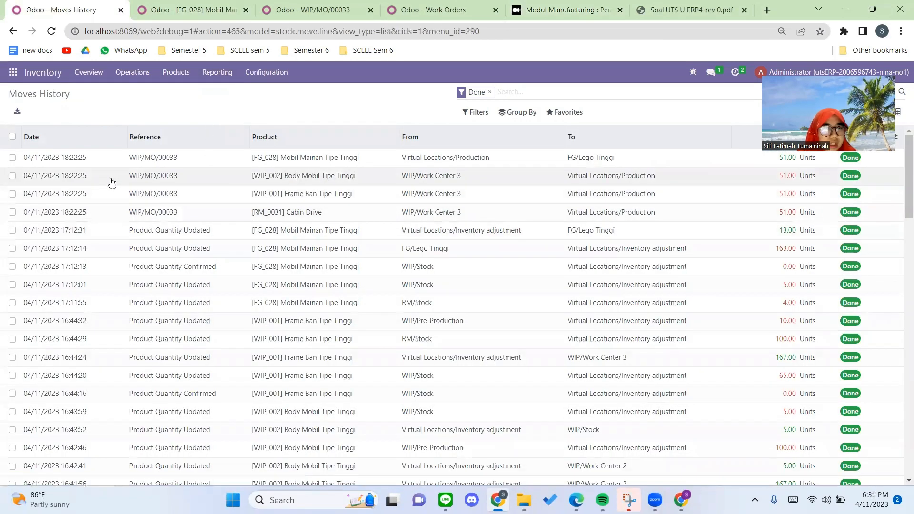
Step: Select the manufacturing order's four newest stock moves: Mobil Mainan Tipe Tinggi, Body Mobil Tipe Tinggi, Frame Ban Tipe Tinggi and Cabin Drive
left_click(12, 158)
left_click(12, 175)
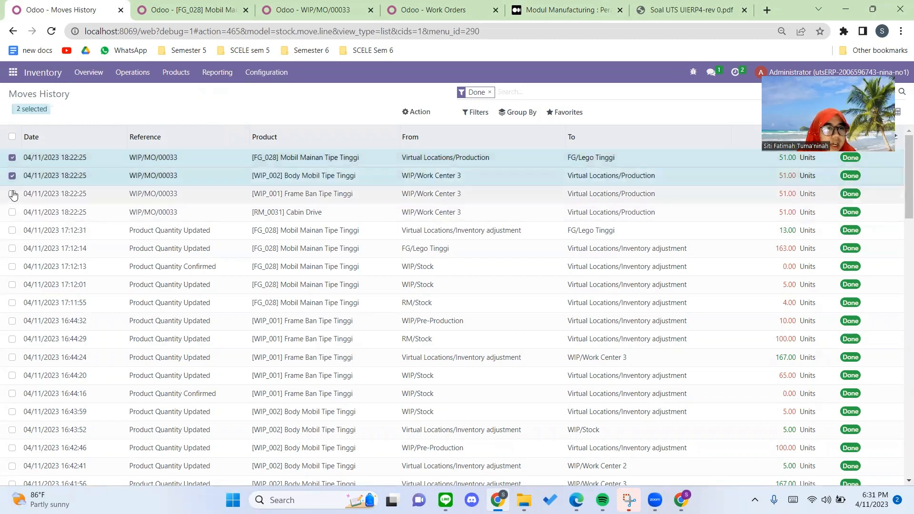
left_click(12, 193)
left_click(12, 212)
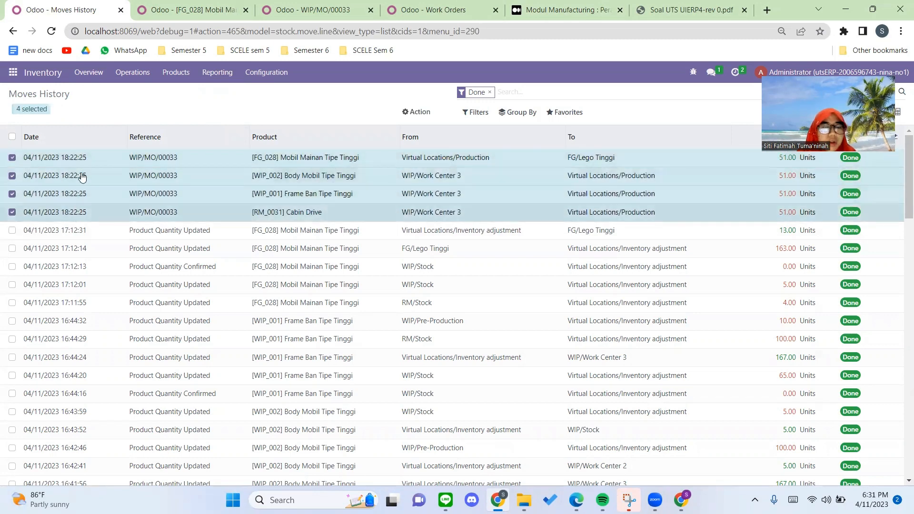